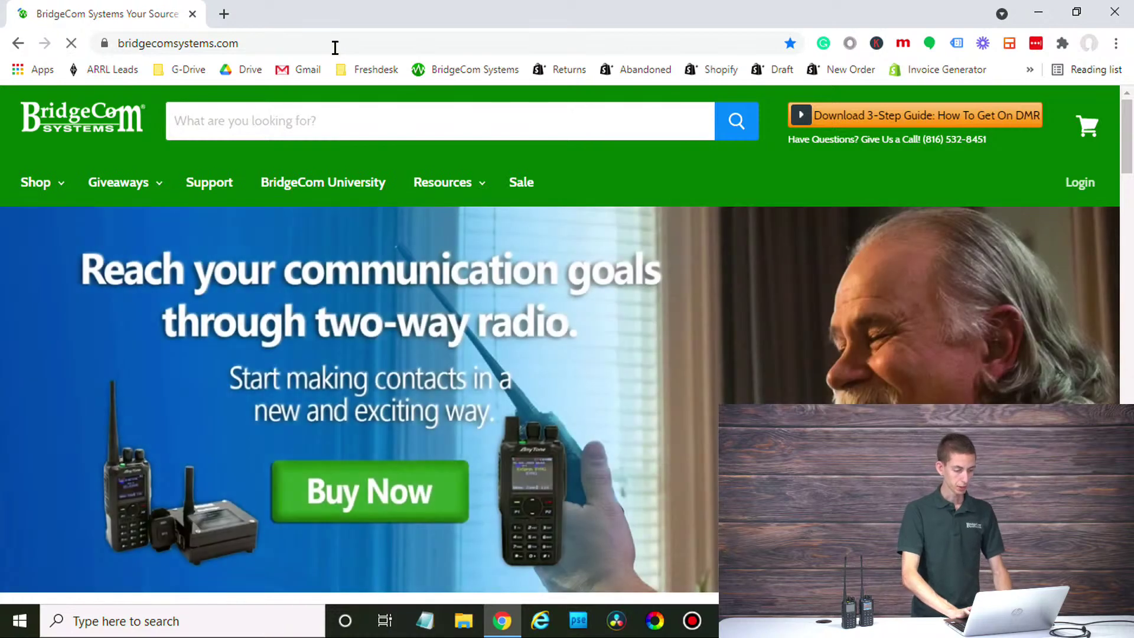
# Step: Open the AnyTone 878UV Handheld Support section of the BridgeCom Systems support site
pyautogui.click(214, 195)
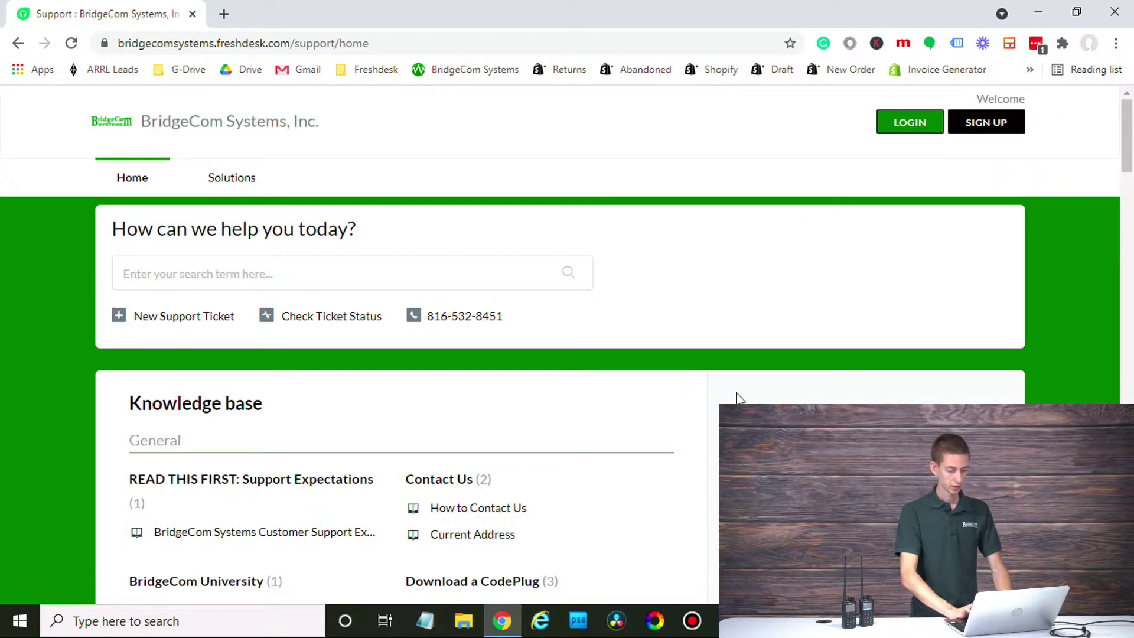
pyautogui.scroll(-9, 738, 397)
pyautogui.scroll(-8, 738, 397)
pyautogui.scroll(-1, 738, 398)
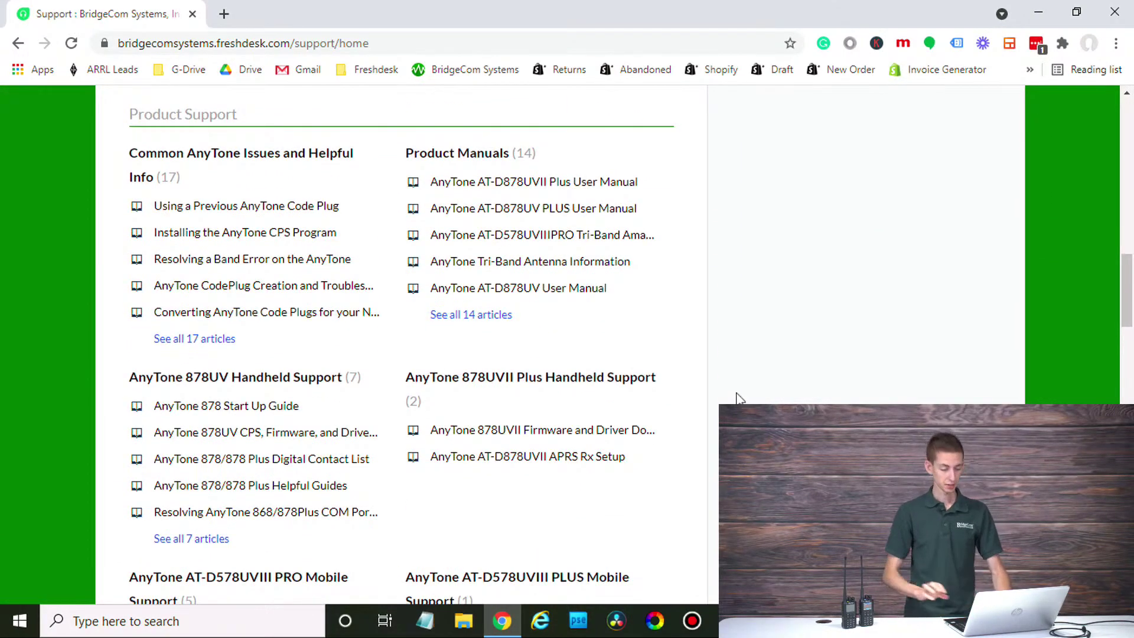
pyautogui.scroll(-3, 740, 397)
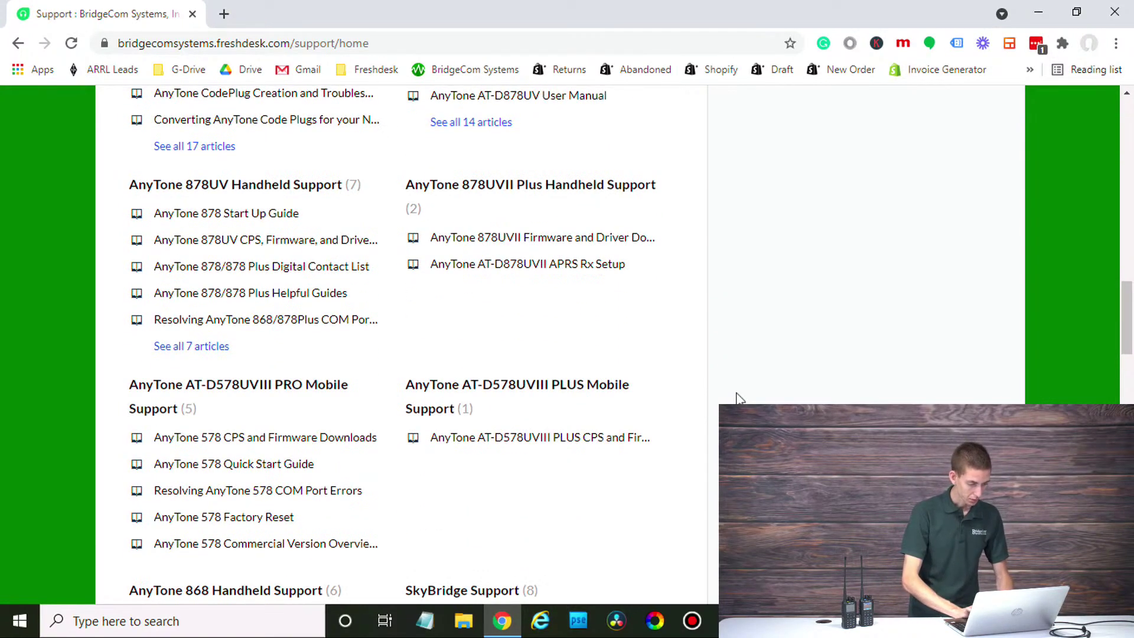
pyautogui.scroll(4, 740, 397)
pyautogui.scroll(-5, 740, 397)
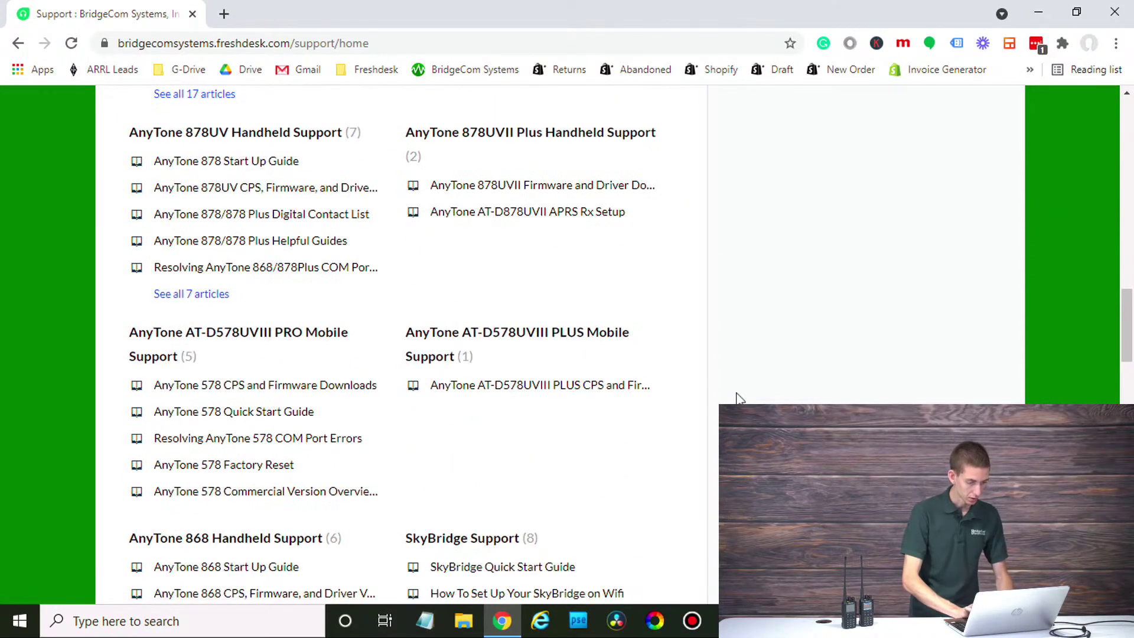
pyautogui.click(256, 131)
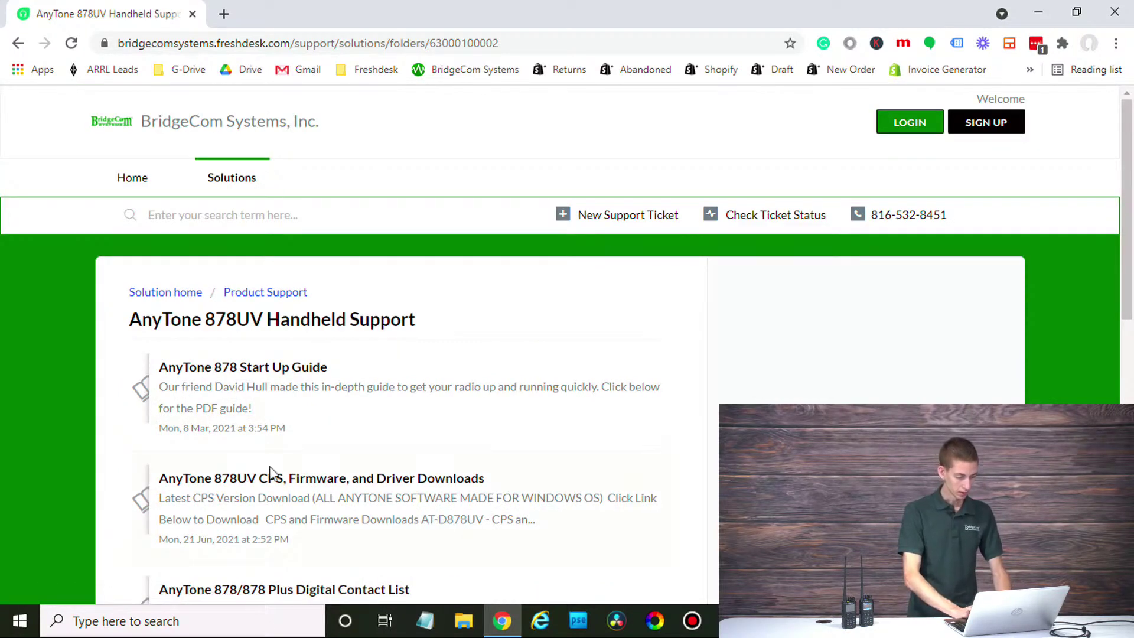
# Step: Open the AnyTone 878UV CPS, Firmware, and Driver Downloads article, review the CPS and firmware versions offered, and close the browser
pyautogui.click(347, 478)
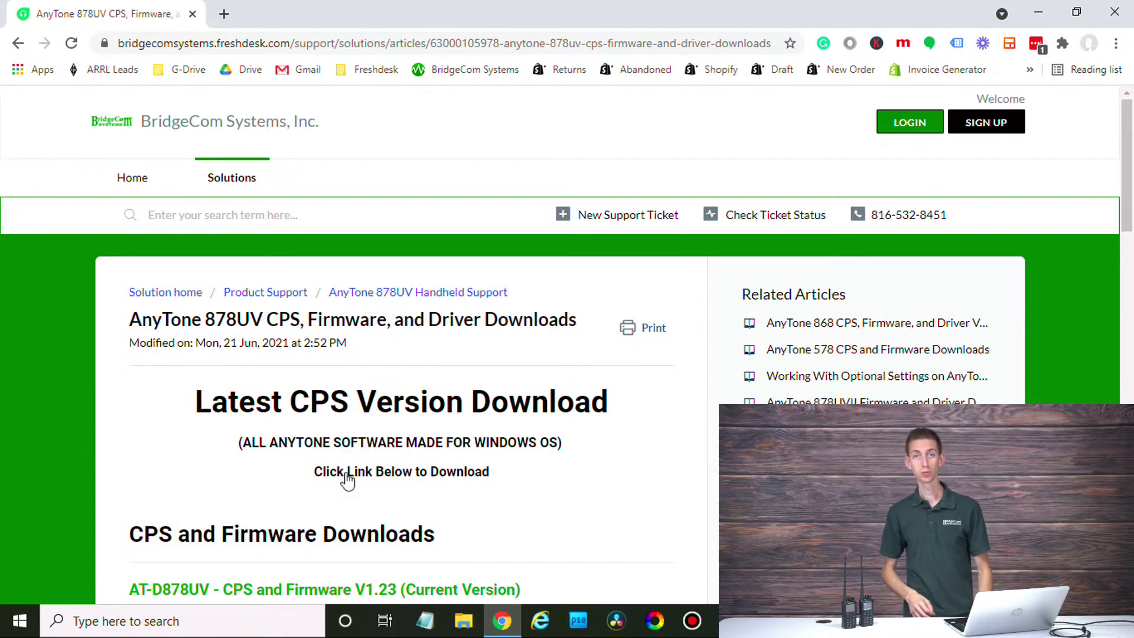
pyautogui.scroll(-5, 347, 478)
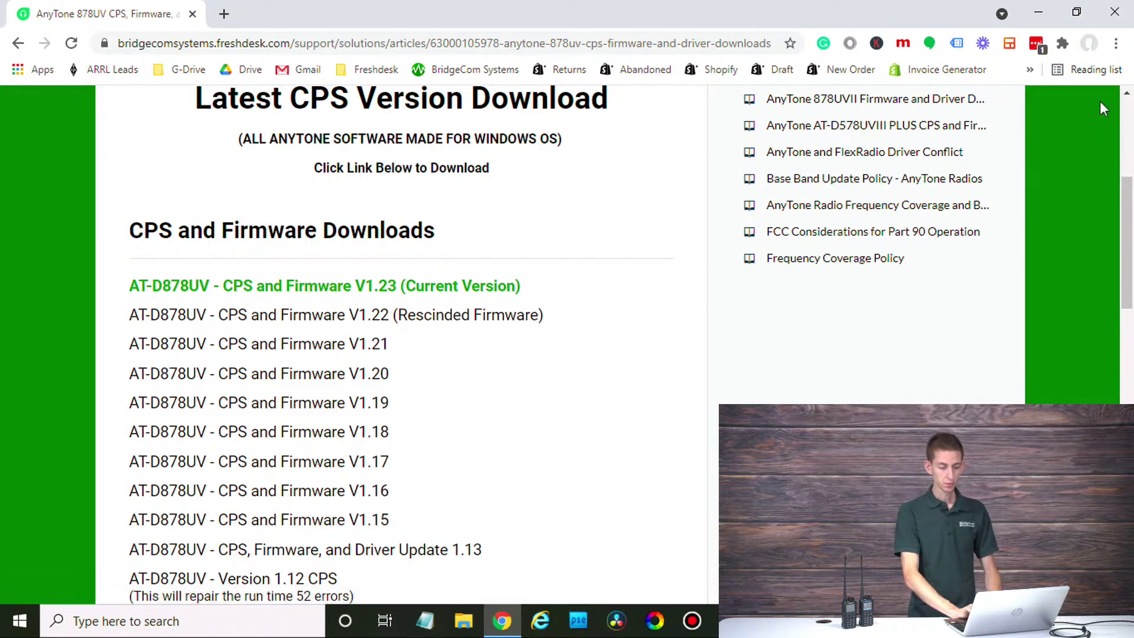
pyautogui.click(1123, 6)
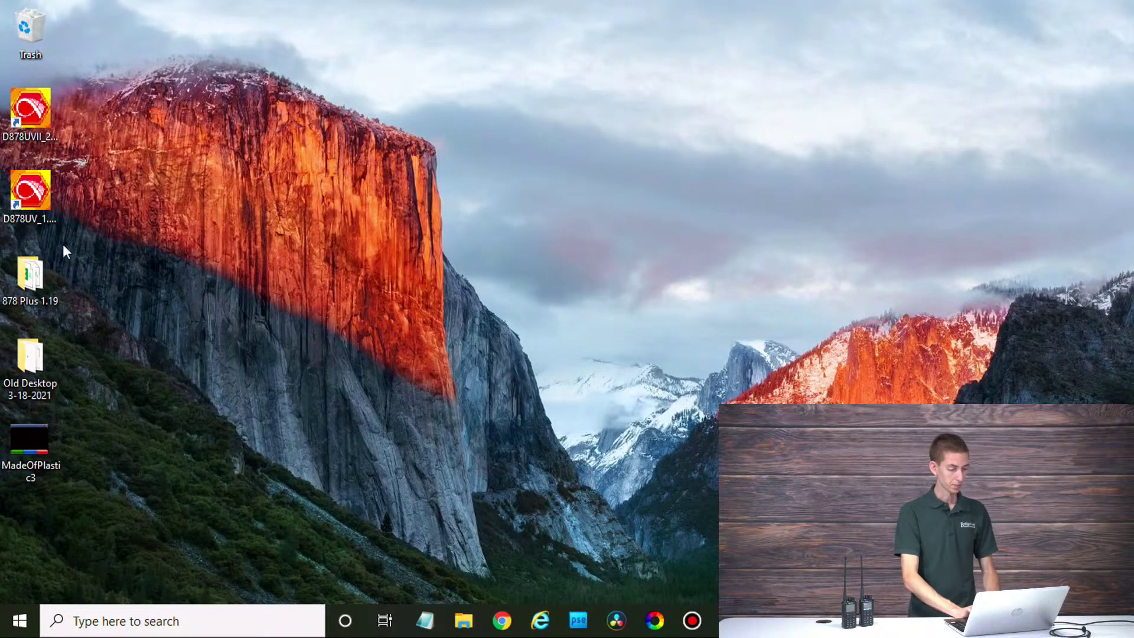
# Step: Launch the D878UV 1.19 programming software from the desktop and set its communication port to COM3
pyautogui.click(35, 198)
pyautogui.doubleClick(38, 198)
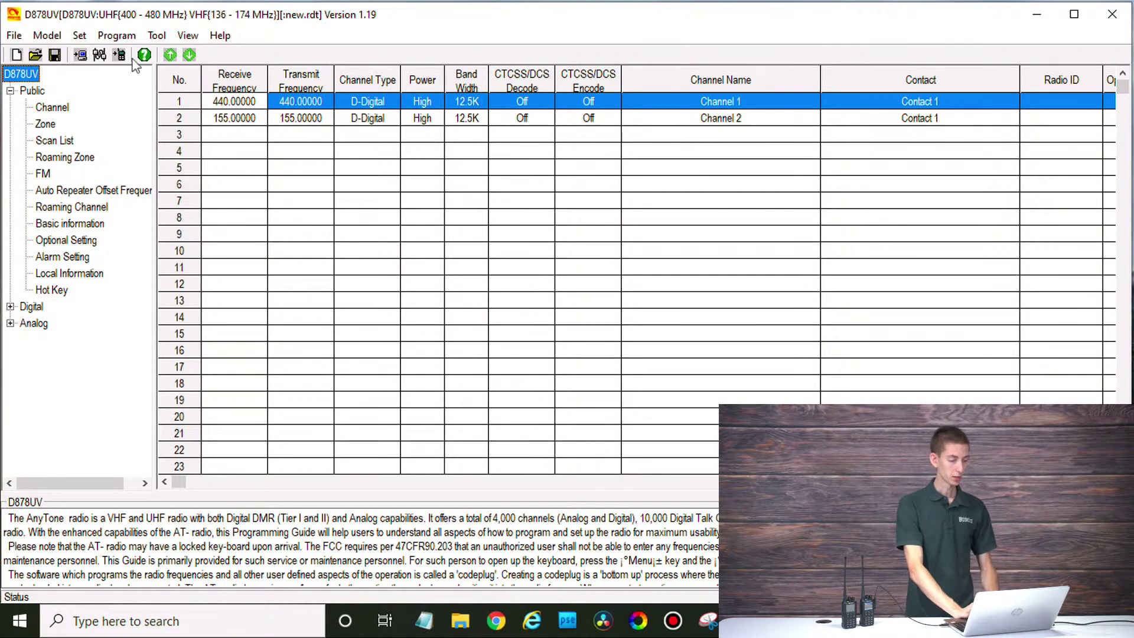
pyautogui.click(102, 56)
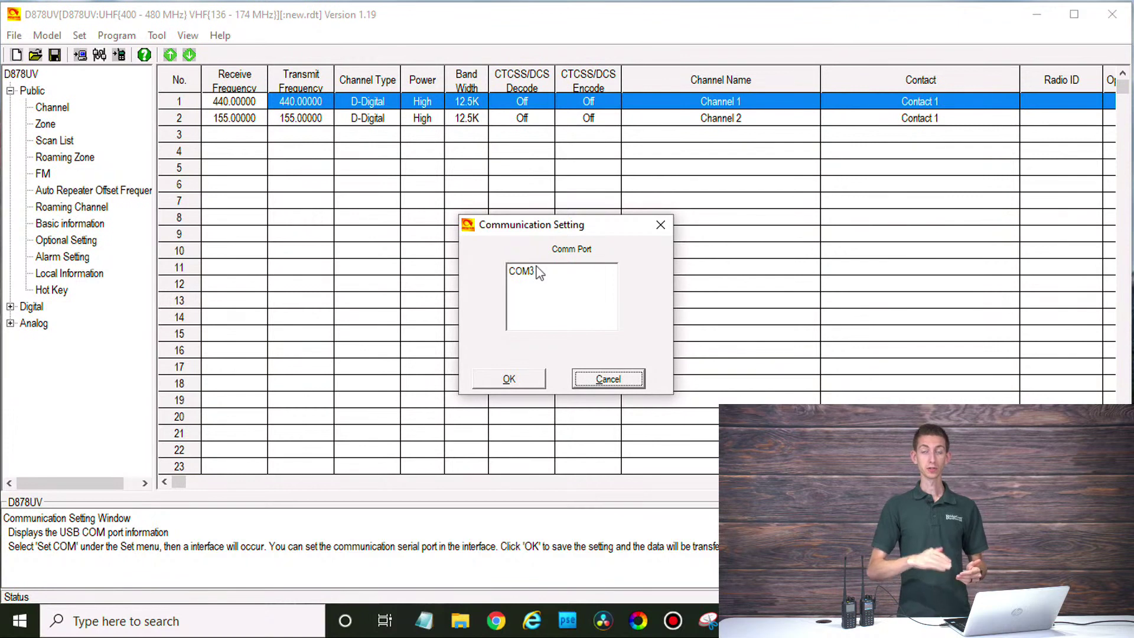
pyautogui.click(538, 272)
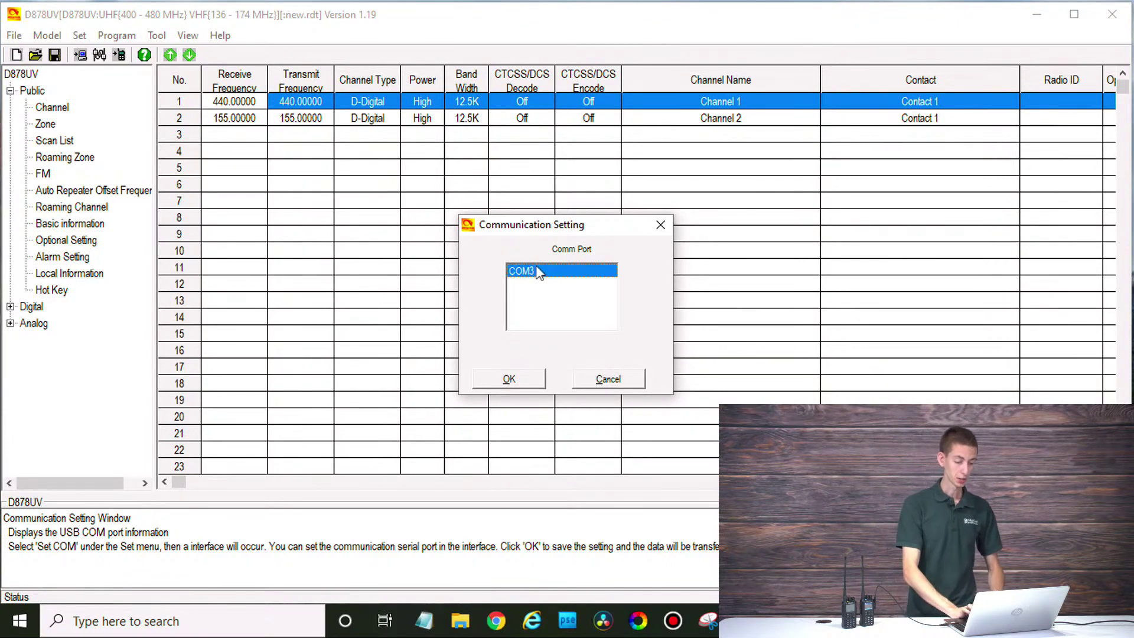
pyautogui.click(521, 379)
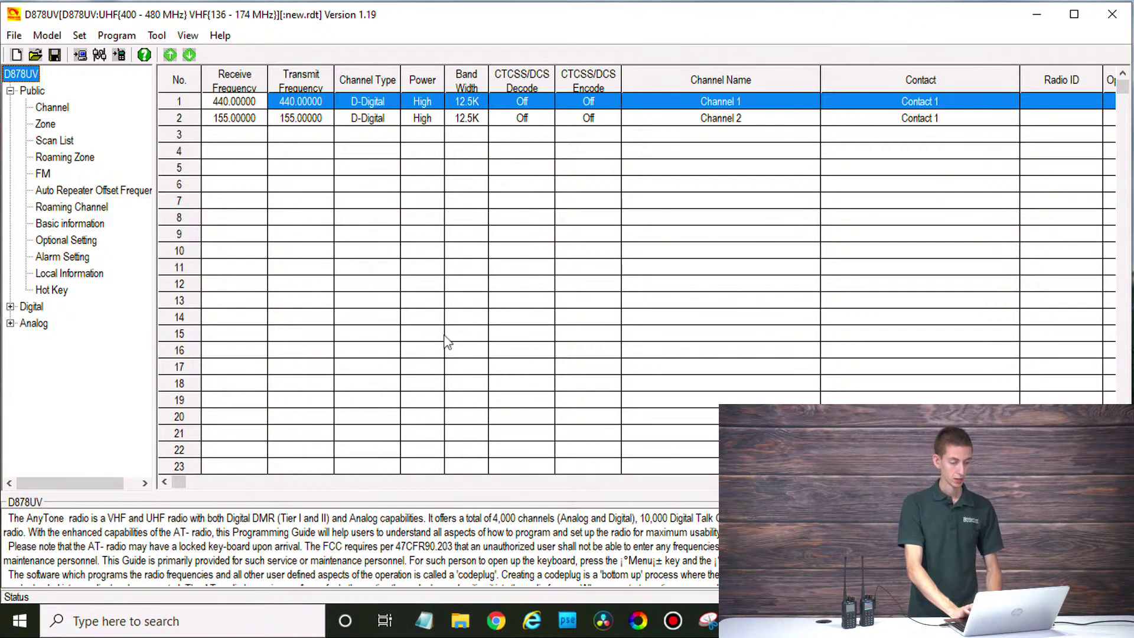
# Step: Read the radio's code plug into the software, including Other Data but not the Digital Contact List
pyautogui.click(81, 56)
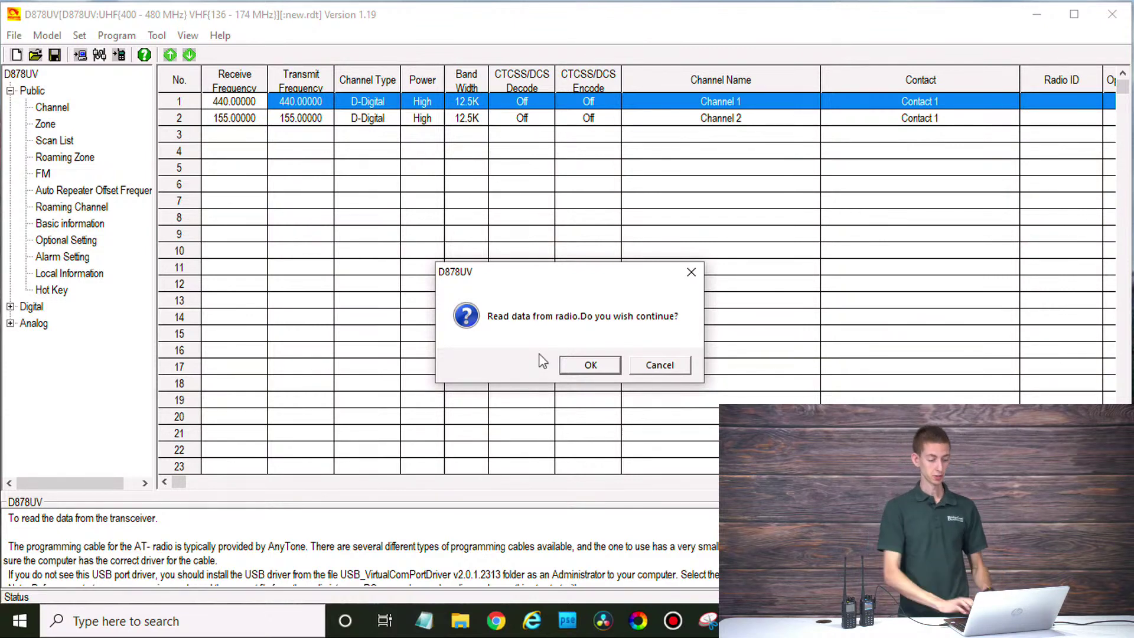
pyautogui.click(587, 367)
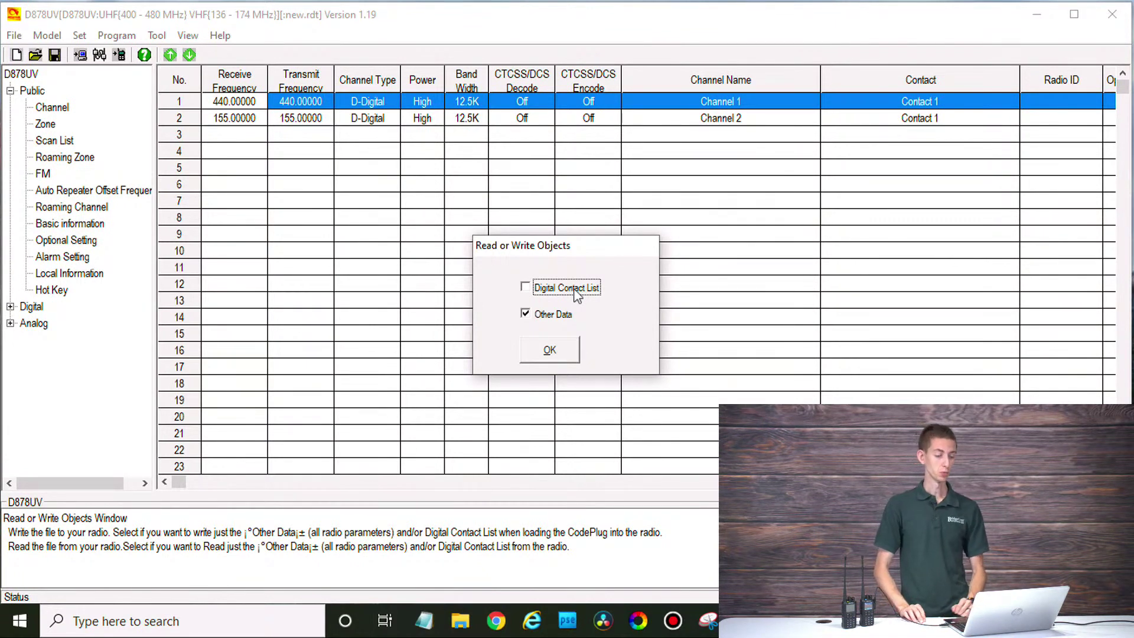
pyautogui.click(549, 350)
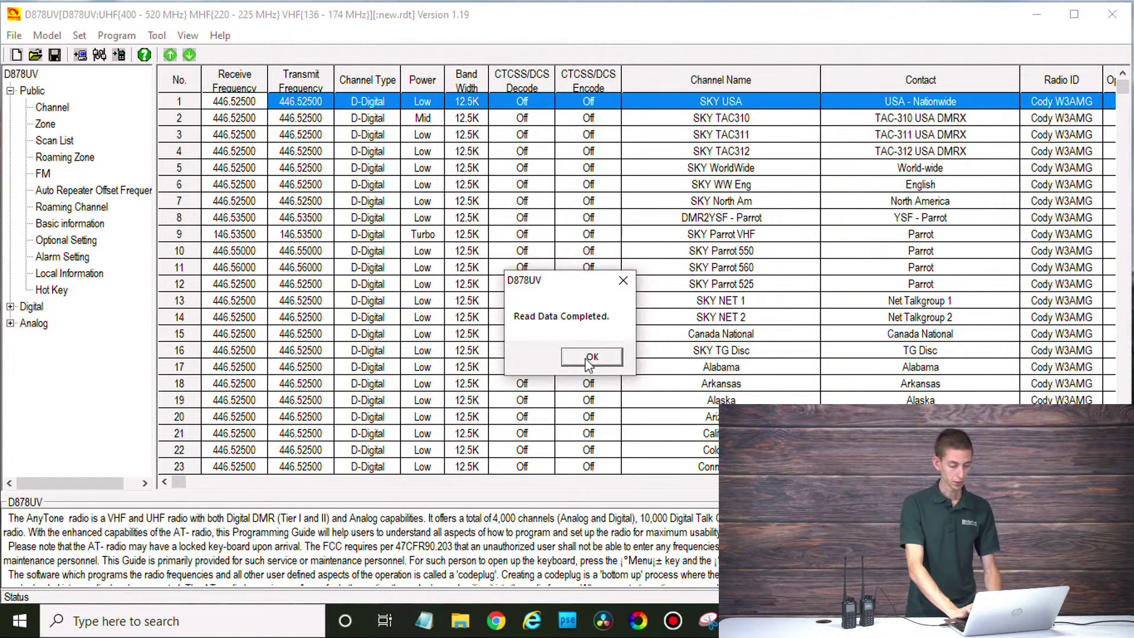
pyautogui.click(587, 358)
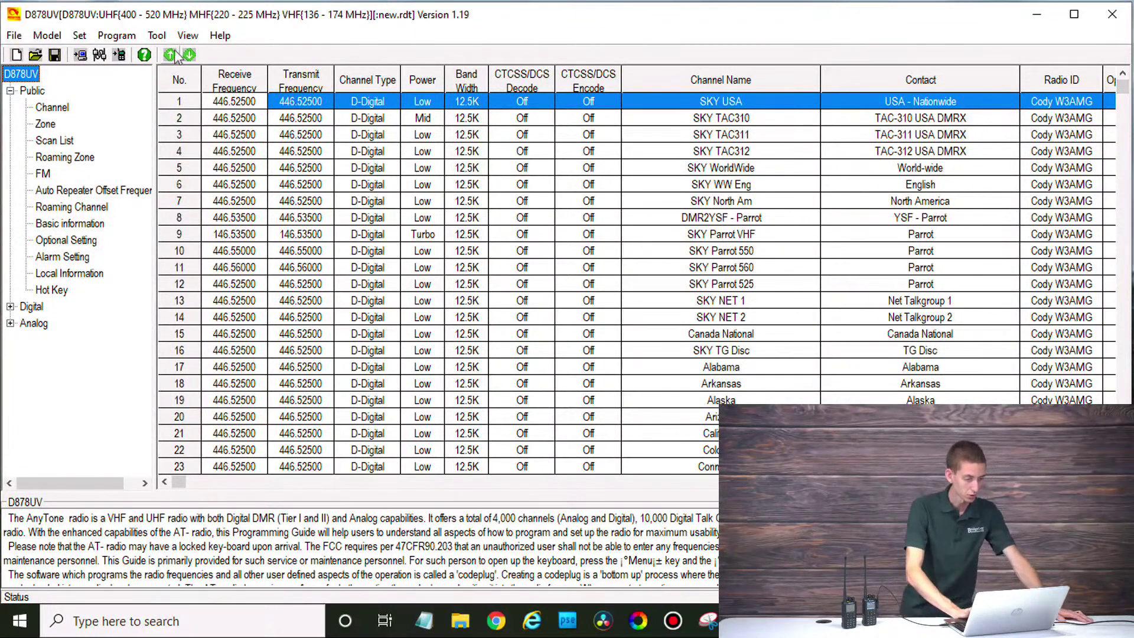
# Step: Start exporting all data with default CSV file names and delete the existing 878 Plus 1.19 folder from the Desktop
pyautogui.click(158, 36)
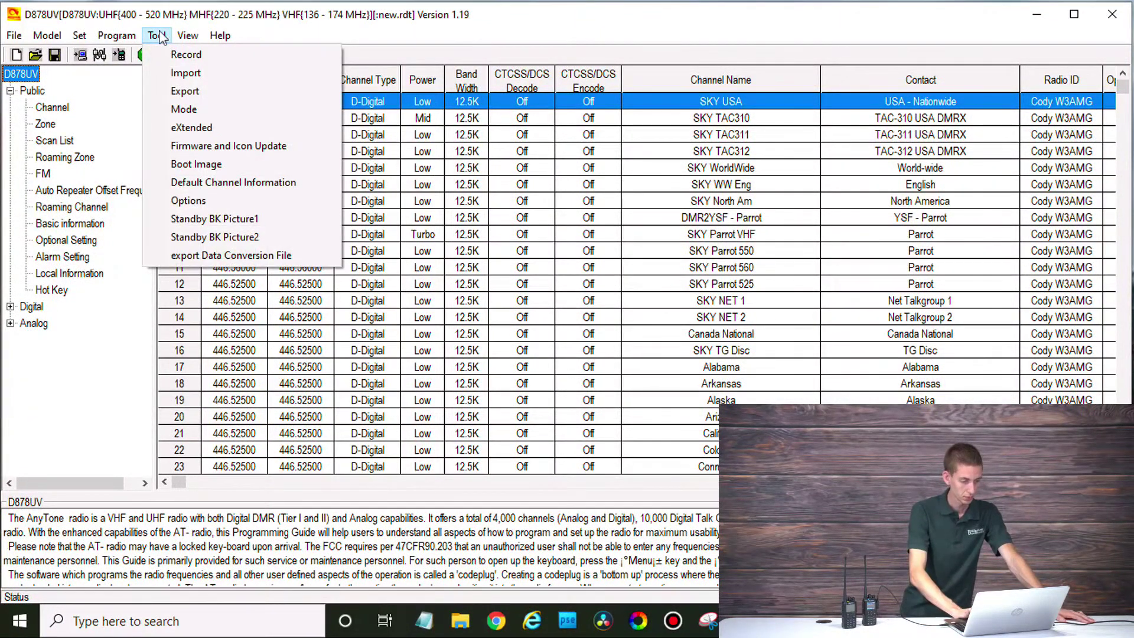
pyautogui.click(236, 96)
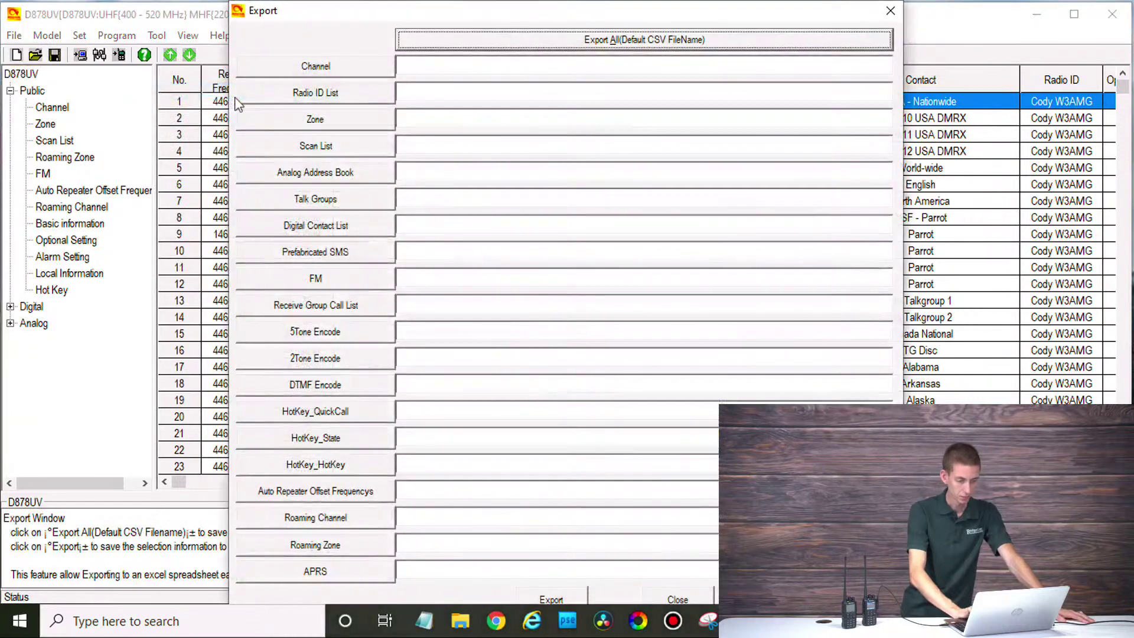
pyautogui.click(483, 41)
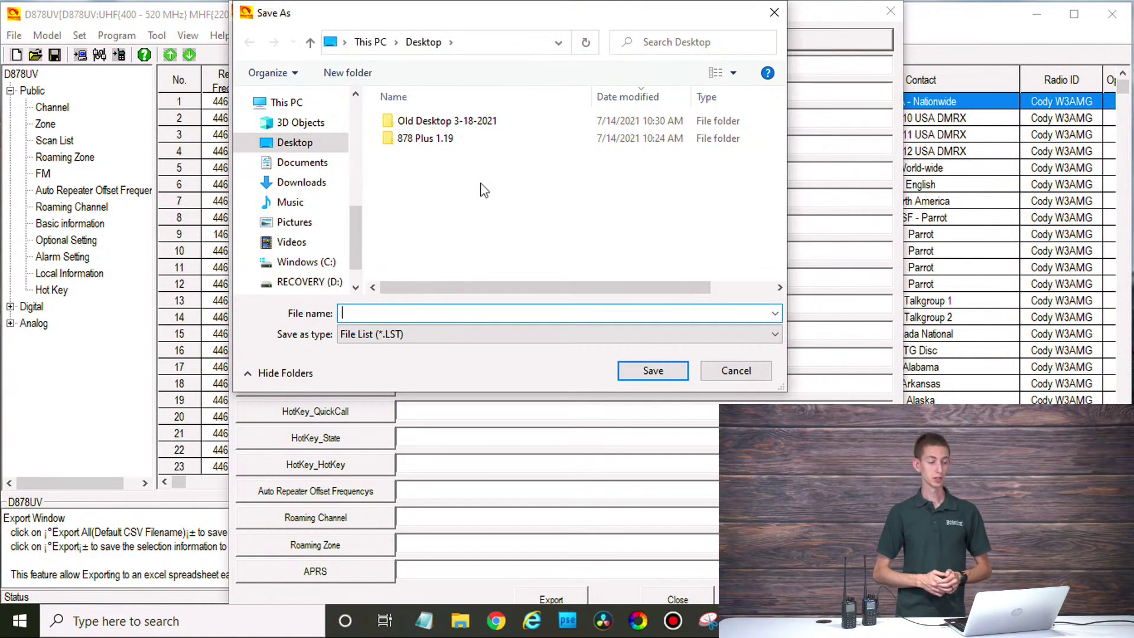
pyautogui.click(434, 138)
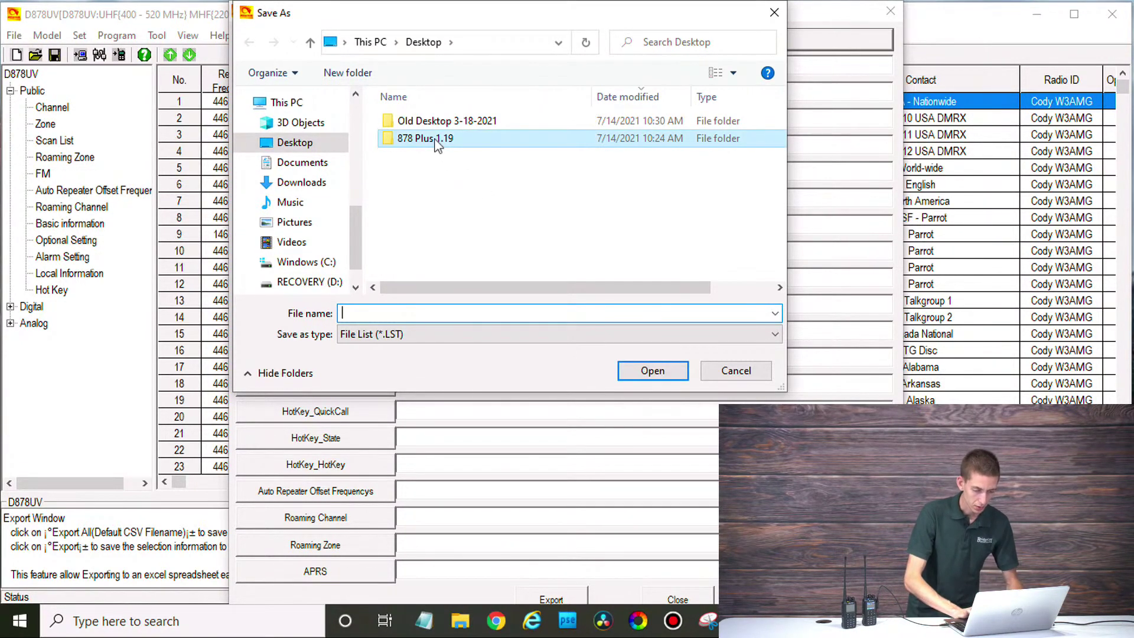
pyautogui.rightClick(434, 138)
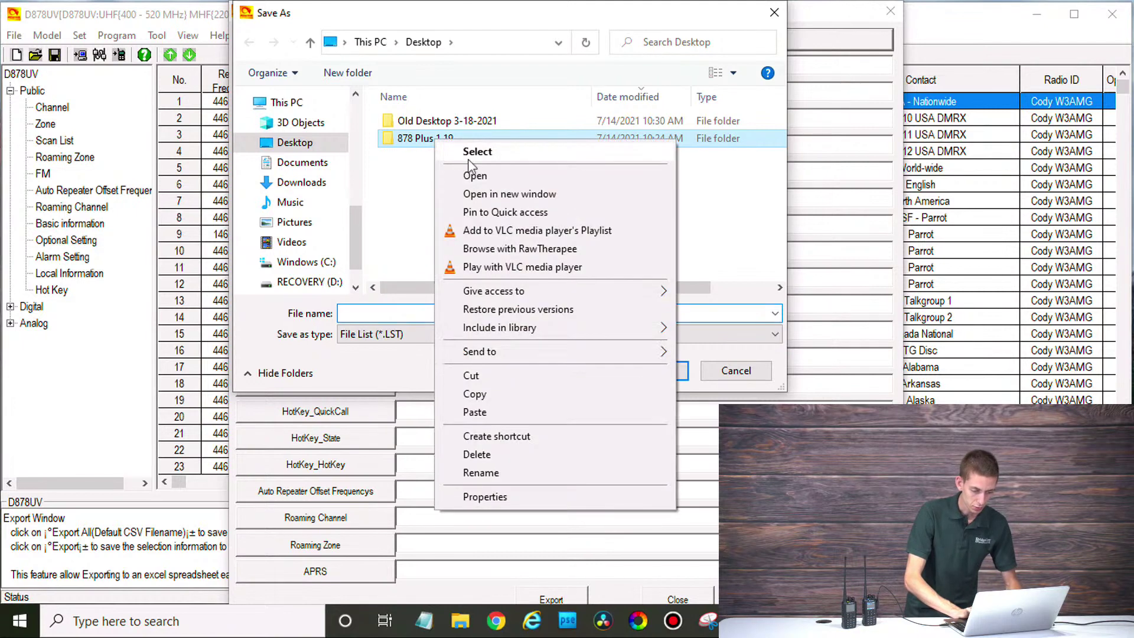
pyautogui.click(498, 455)
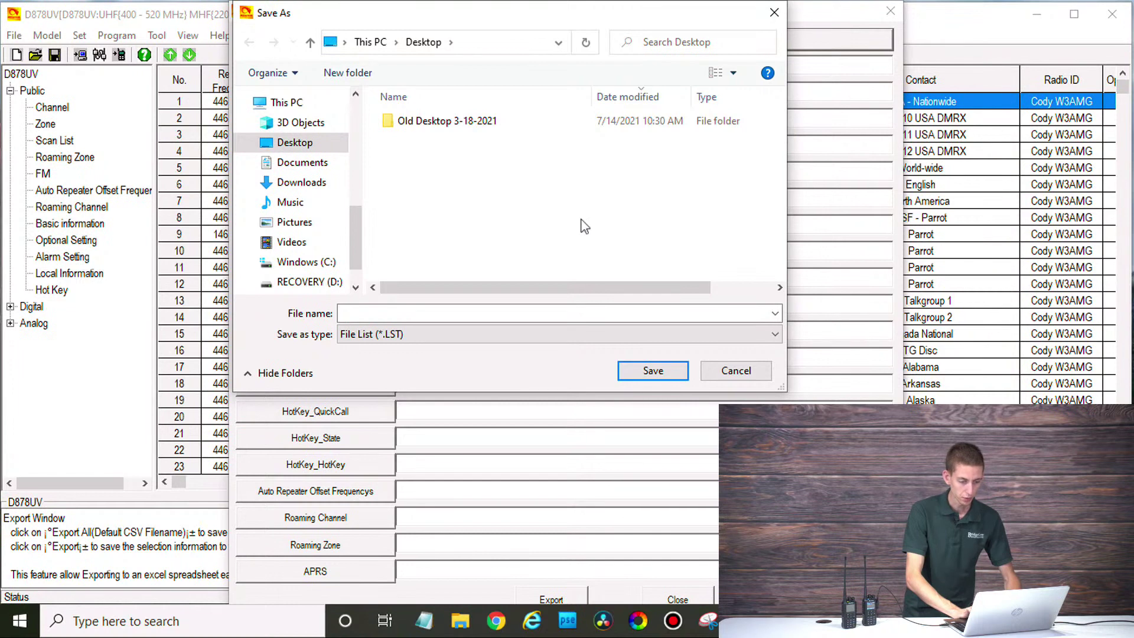
# Step: Create a new Desktop folder named 878 Plus 1.19 and open it as the export's save location
pyautogui.rightClick(562, 216)
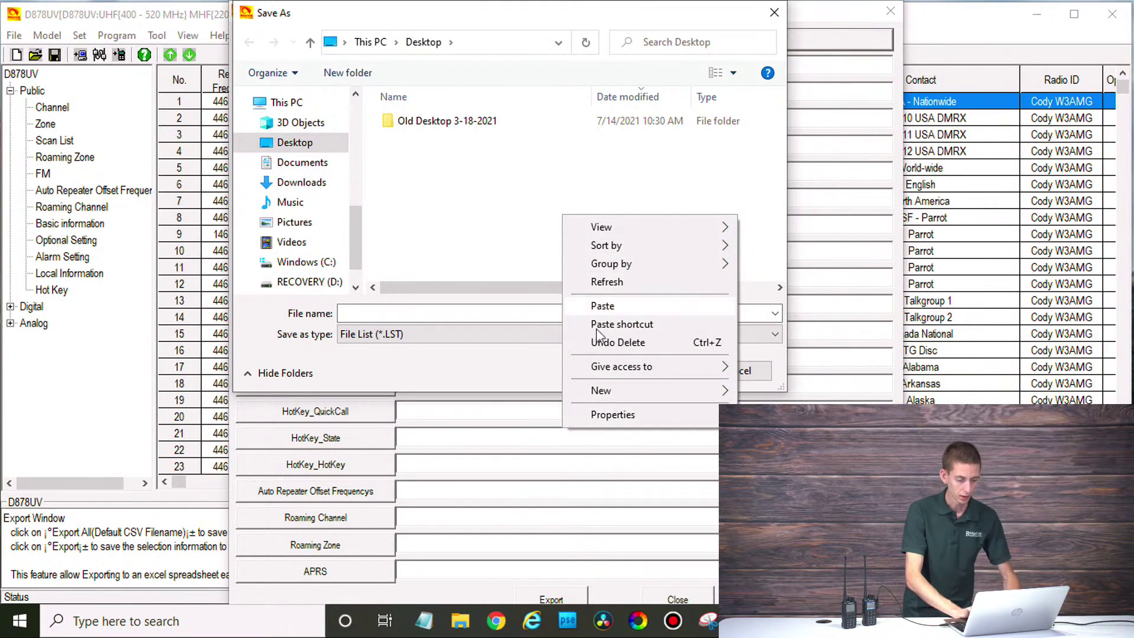
pyautogui.moveTo(641, 399)
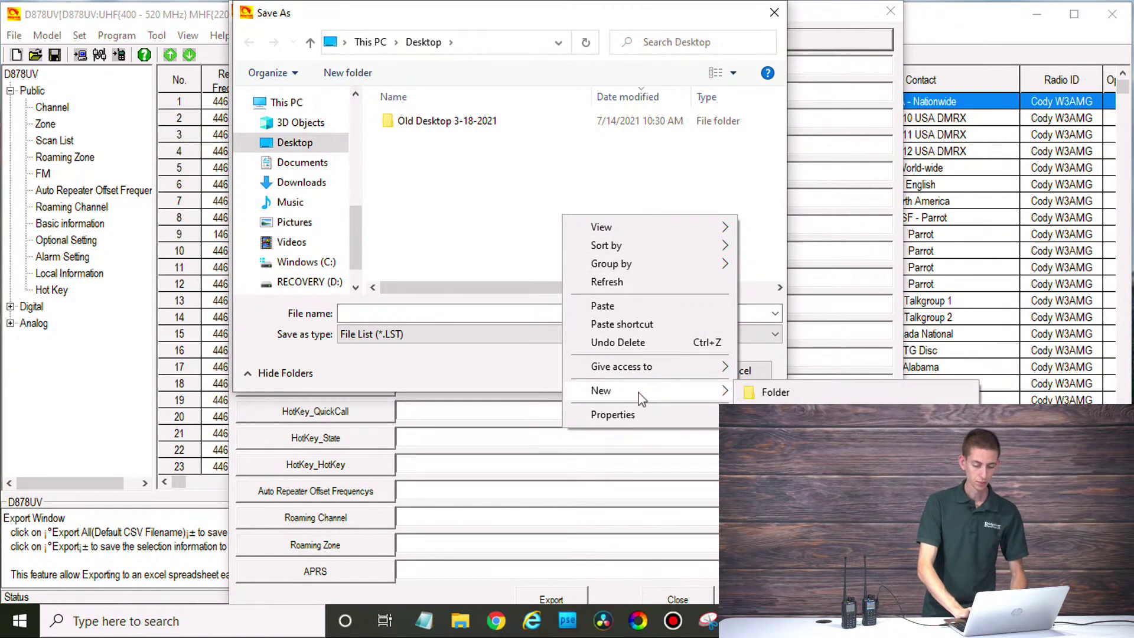
pyautogui.click(796, 393)
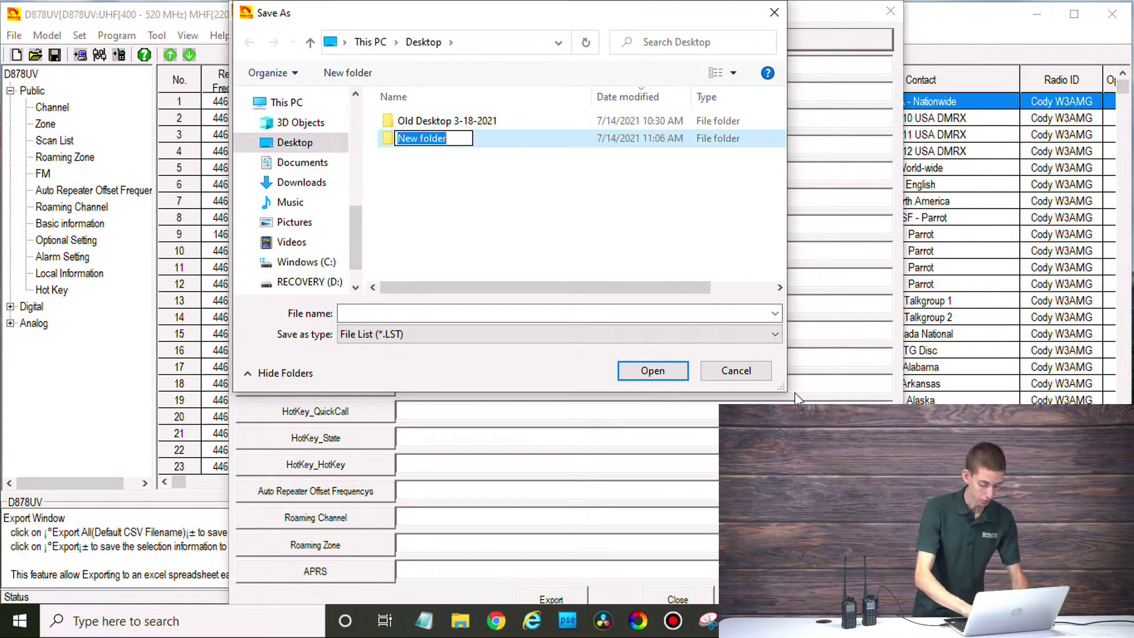
pyautogui.write('8')
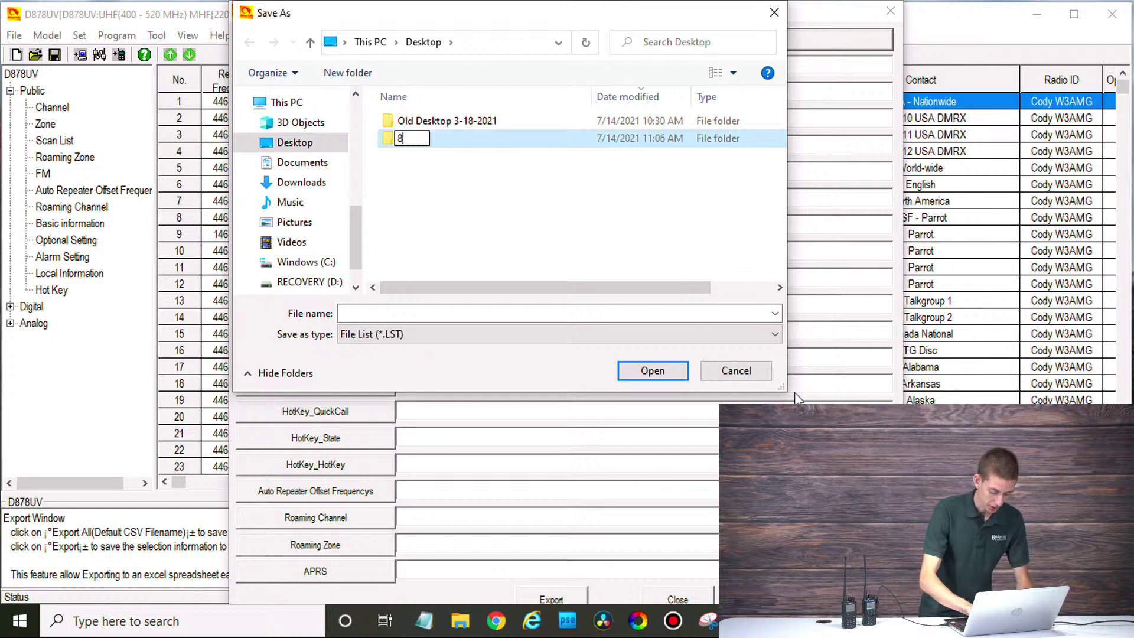
pyautogui.write('78 Plus 1.19')
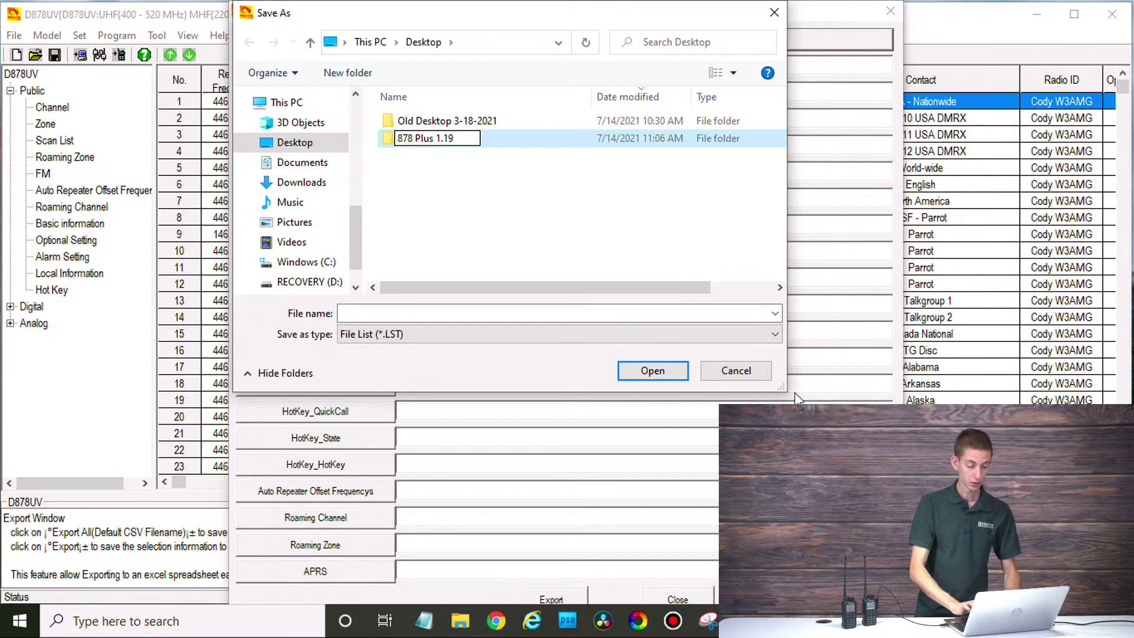
pyautogui.press('Return')
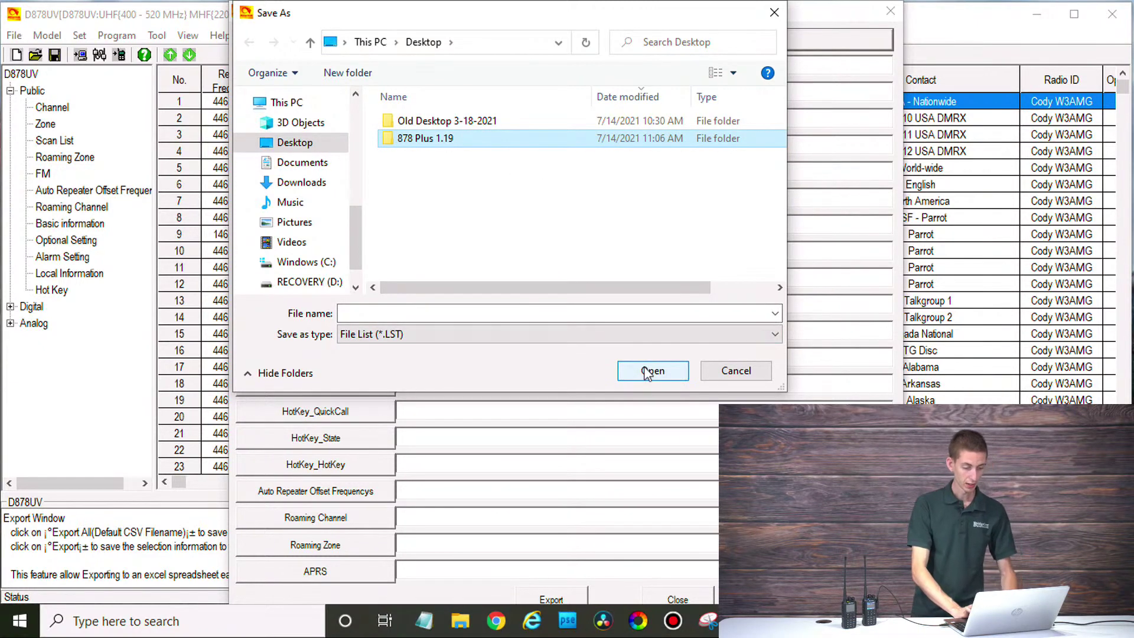
pyautogui.doubleClick(467, 138)
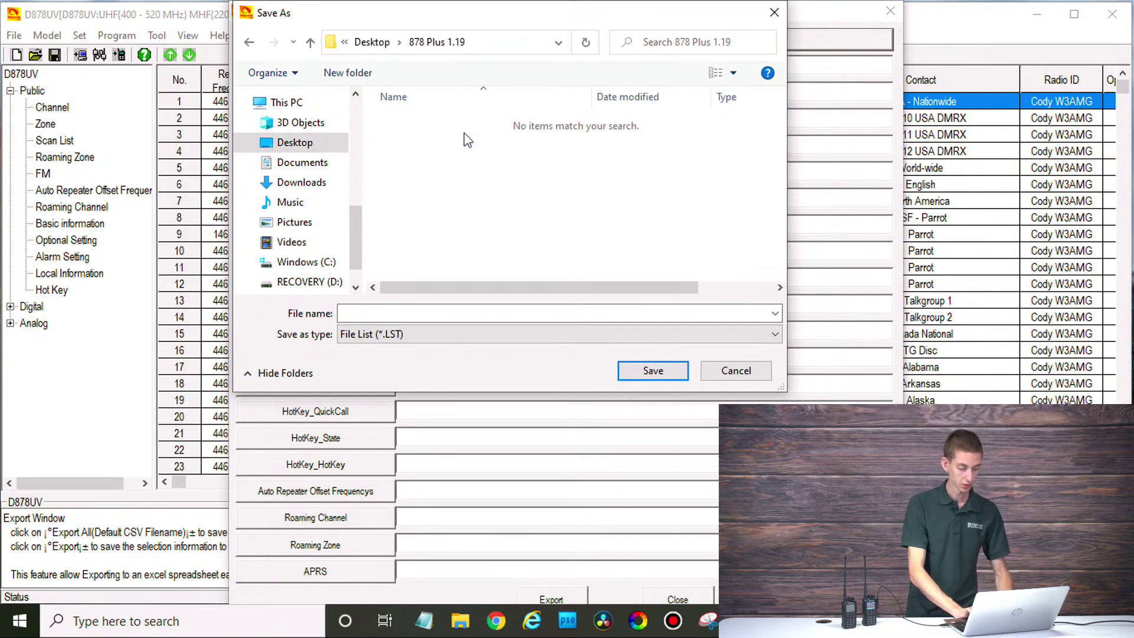
# Step: Save the export list as 878 Plus 1.19 and export all the CSV files
pyautogui.click(496, 313)
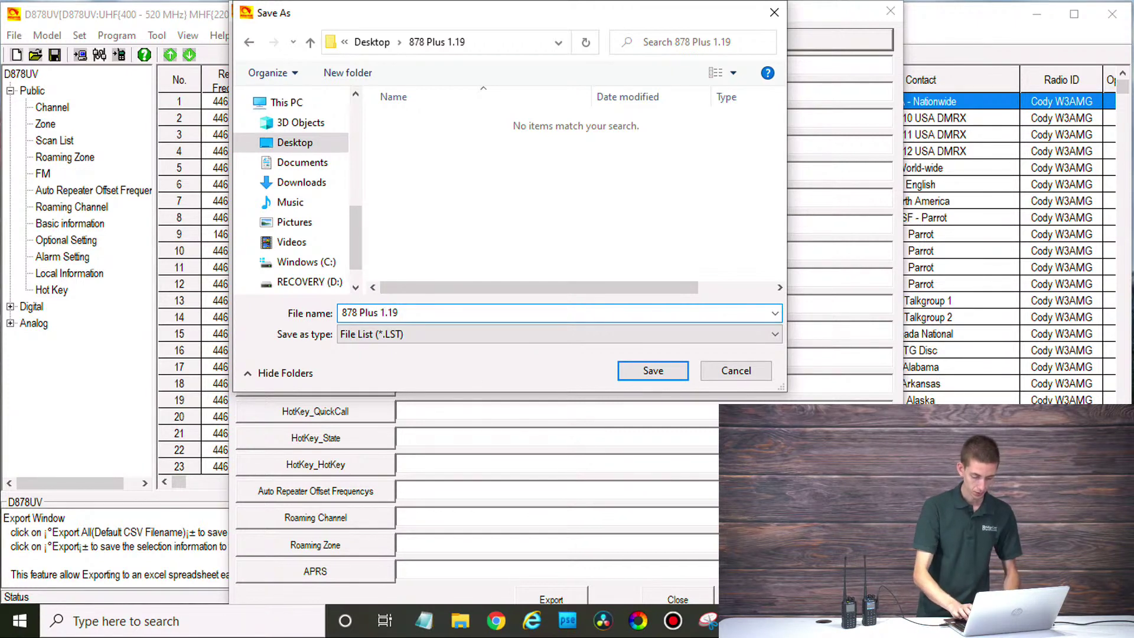
pyautogui.press('Return')
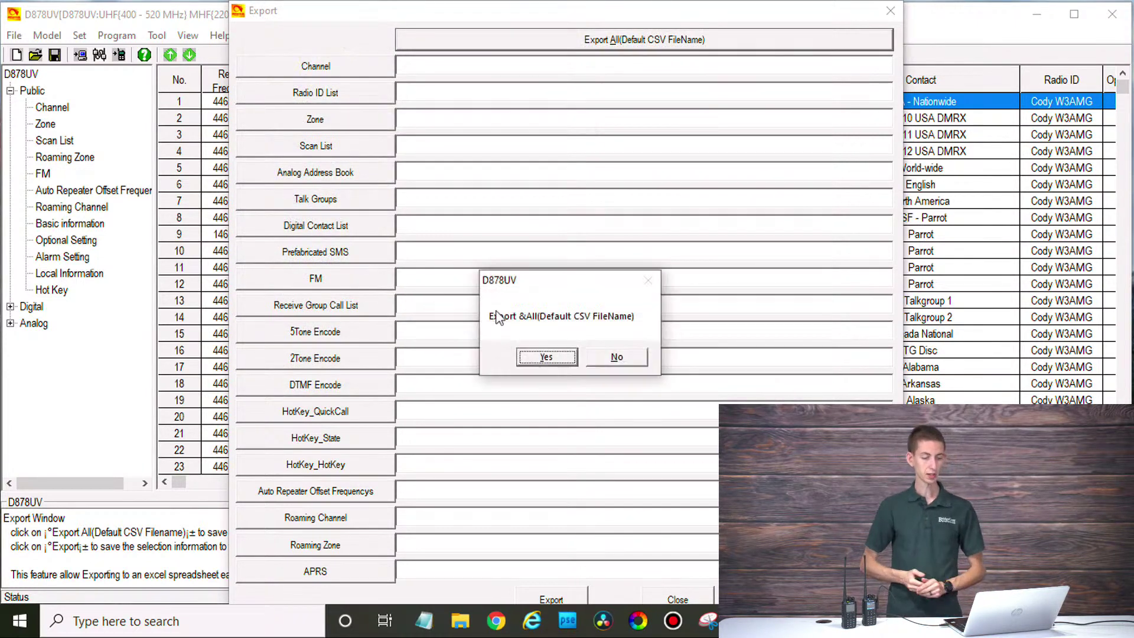
pyautogui.click(544, 357)
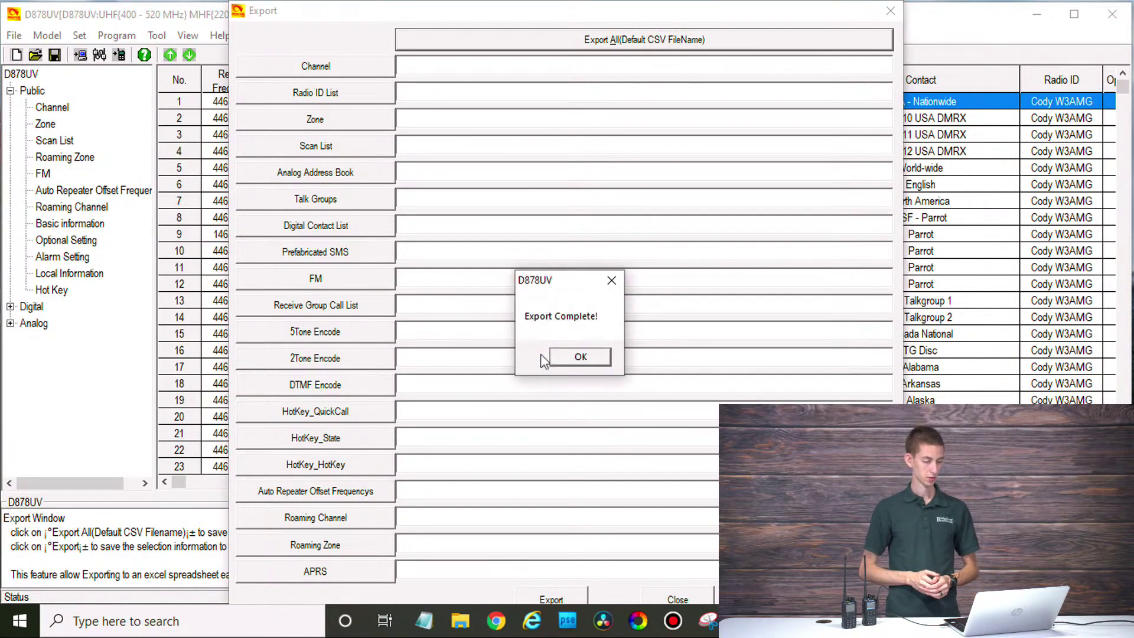
pyautogui.click(544, 359)
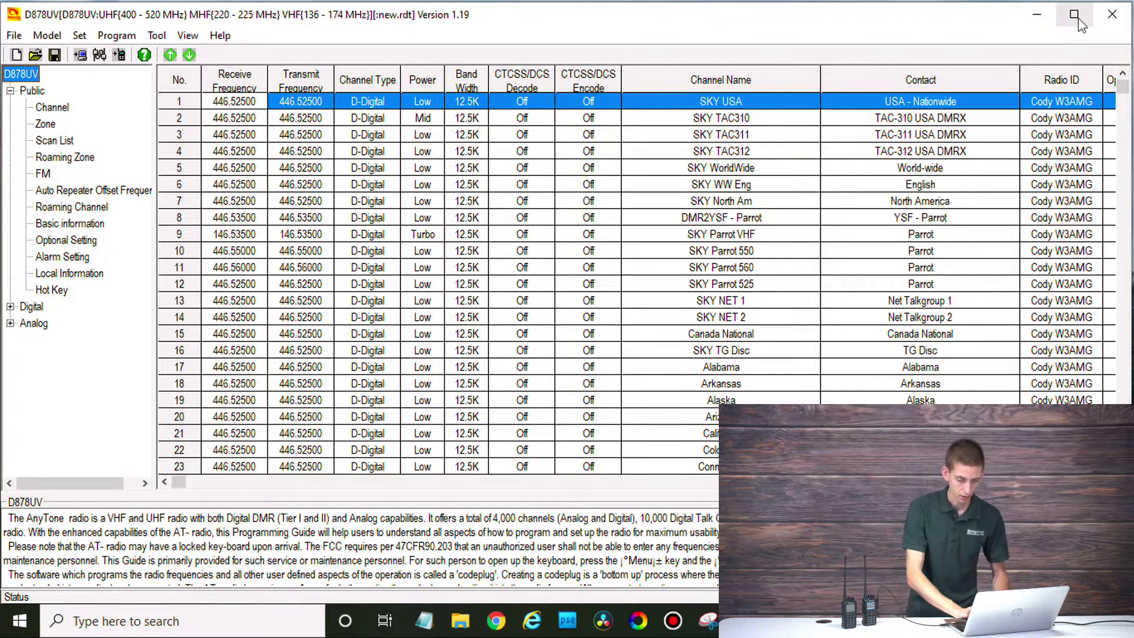
# Step: Close the programming software and open the 878 Plus 1.19 folder on the desktop to check the exported files
pyautogui.click(1097, 24)
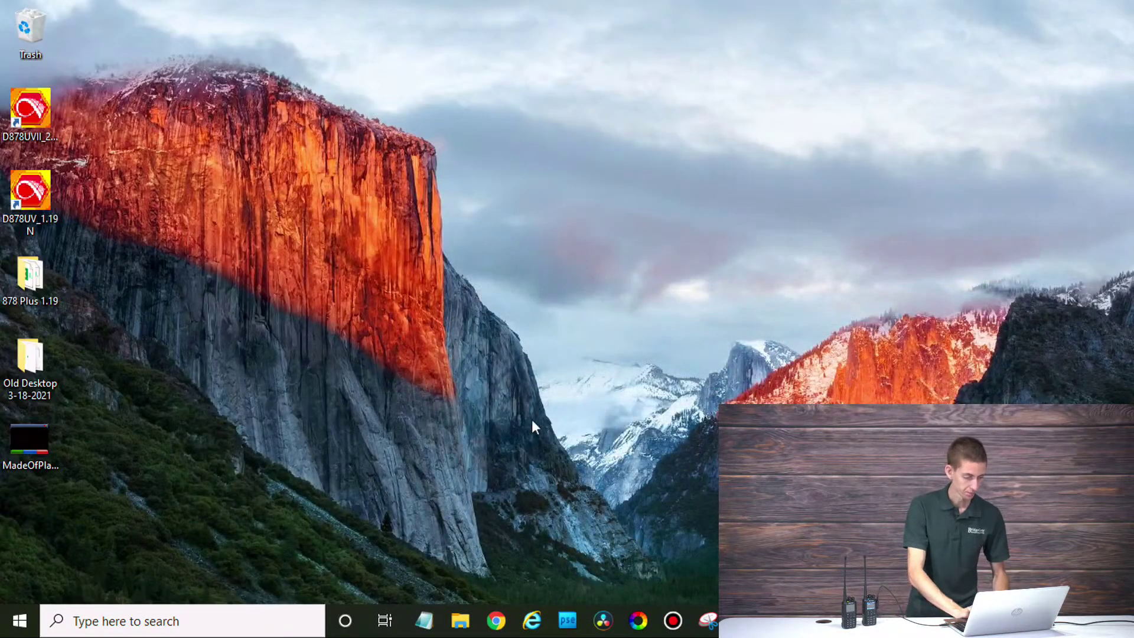
pyautogui.doubleClick(33, 276)
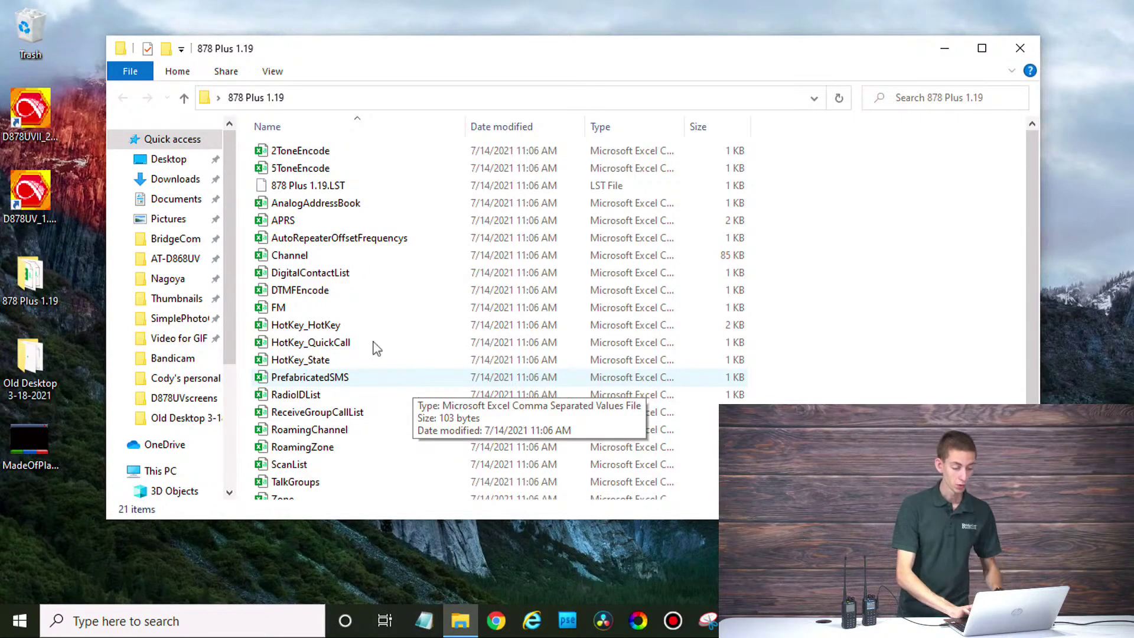
# Step: Look over the LST and CSV files in the 878 Plus 1.19 folder and close the folder window
pyautogui.click(357, 193)
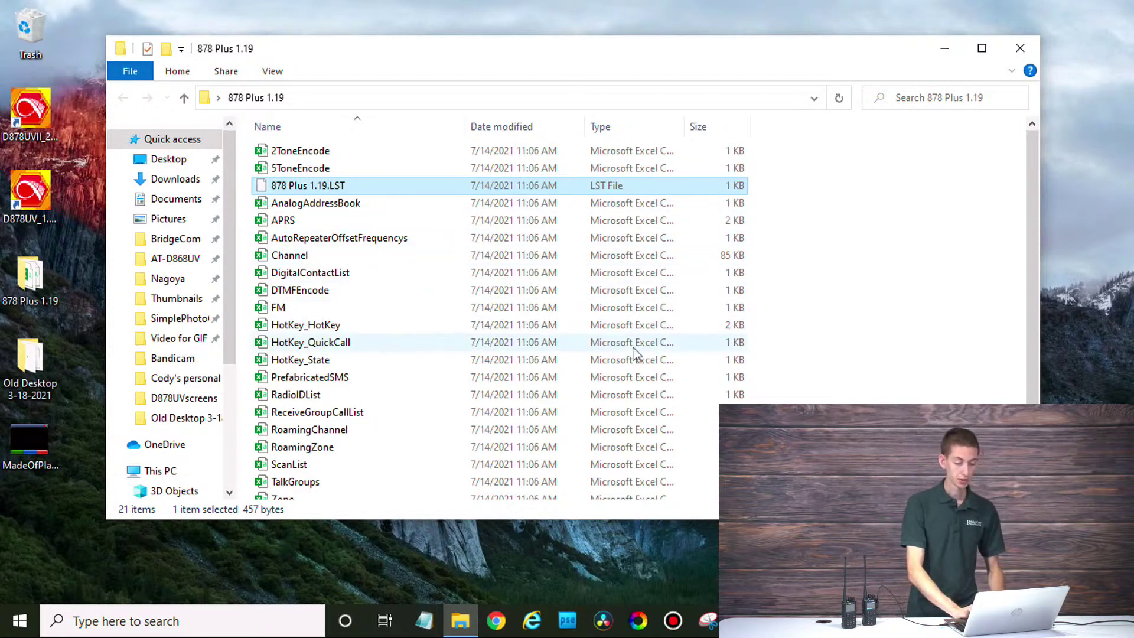
pyautogui.scroll(-1, 477, 361)
pyautogui.scroll(1, 477, 363)
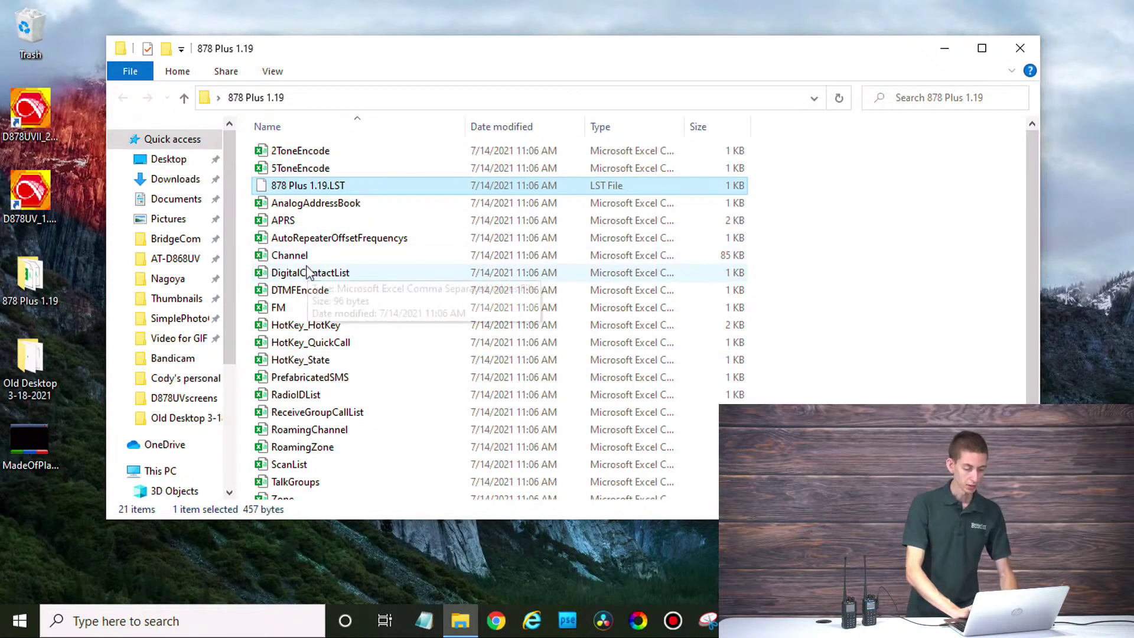
pyautogui.scroll(-1, 366, 277)
pyautogui.scroll(1, 366, 278)
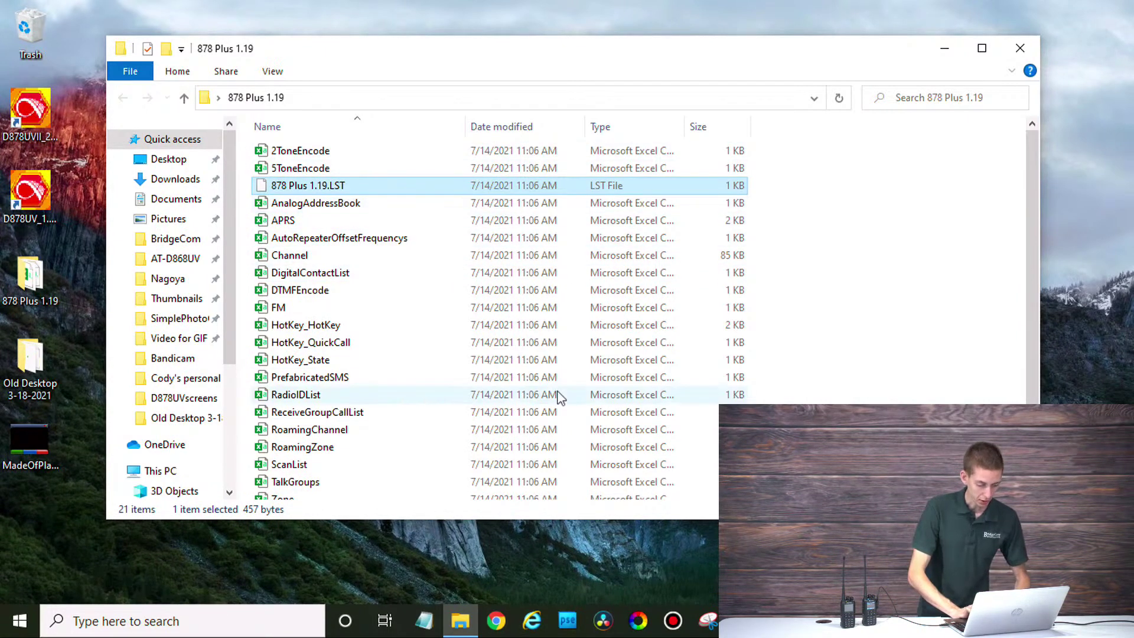
pyautogui.click(918, 307)
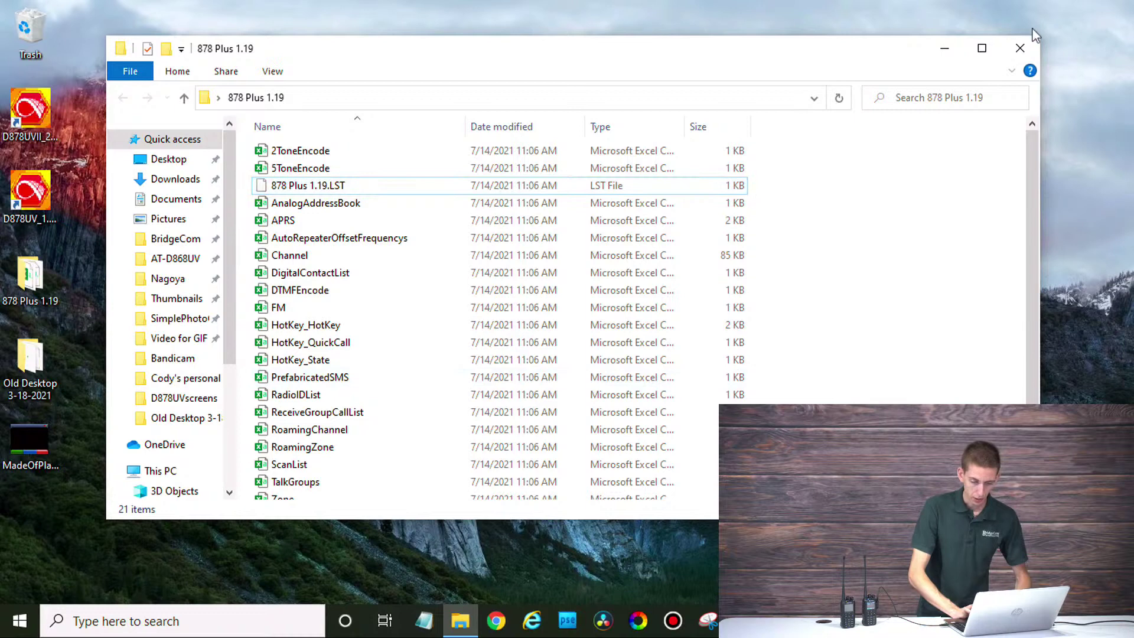
pyautogui.click(1019, 48)
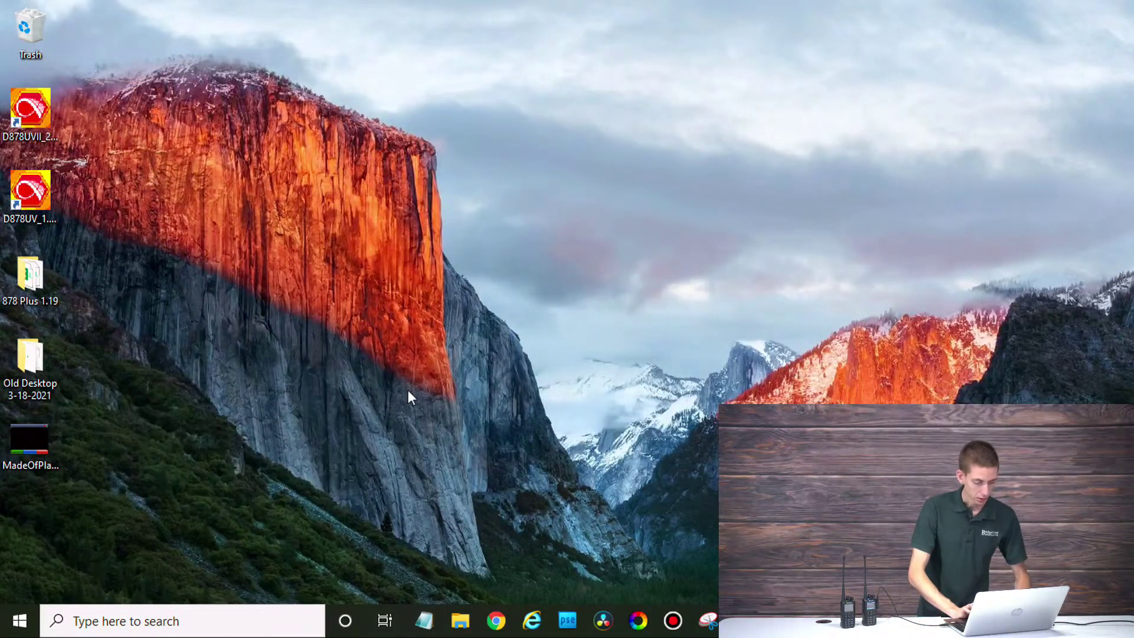
# Step: Switch to the D878UVII 2.02N programming software and set its communication port to COM3
pyautogui.click(21, 120)
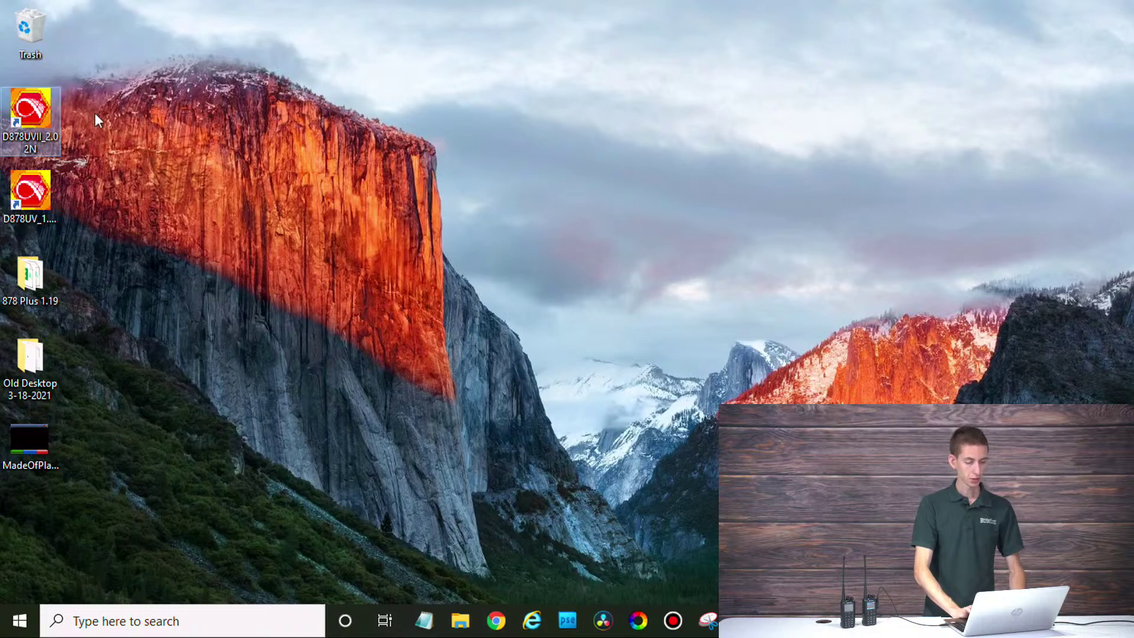
pyautogui.doubleClick(26, 120)
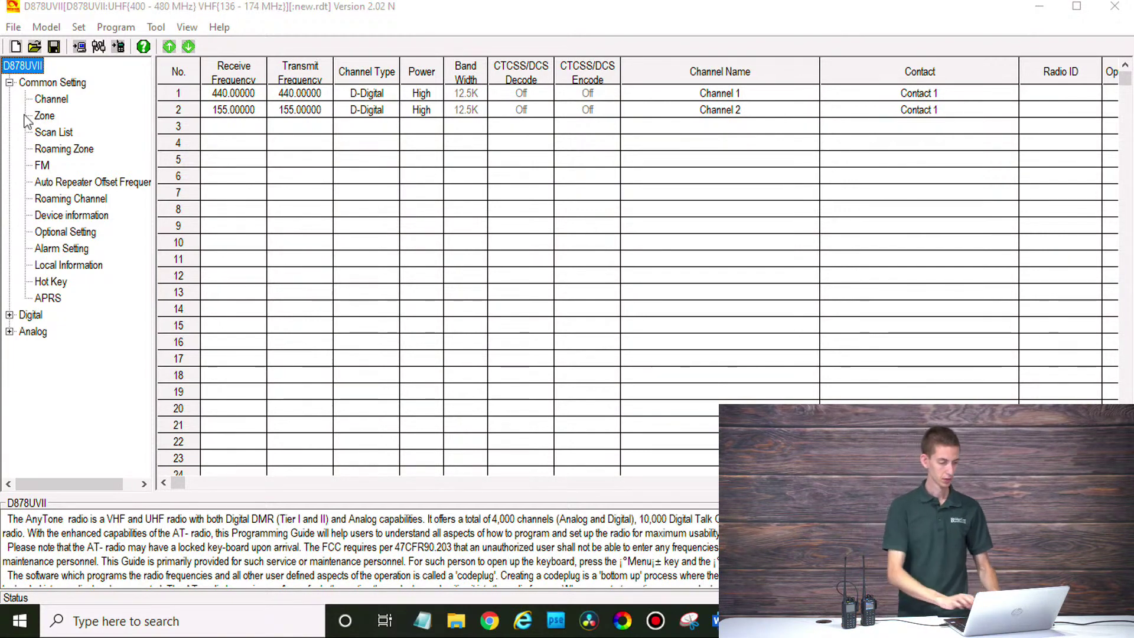
pyautogui.click(245, 134)
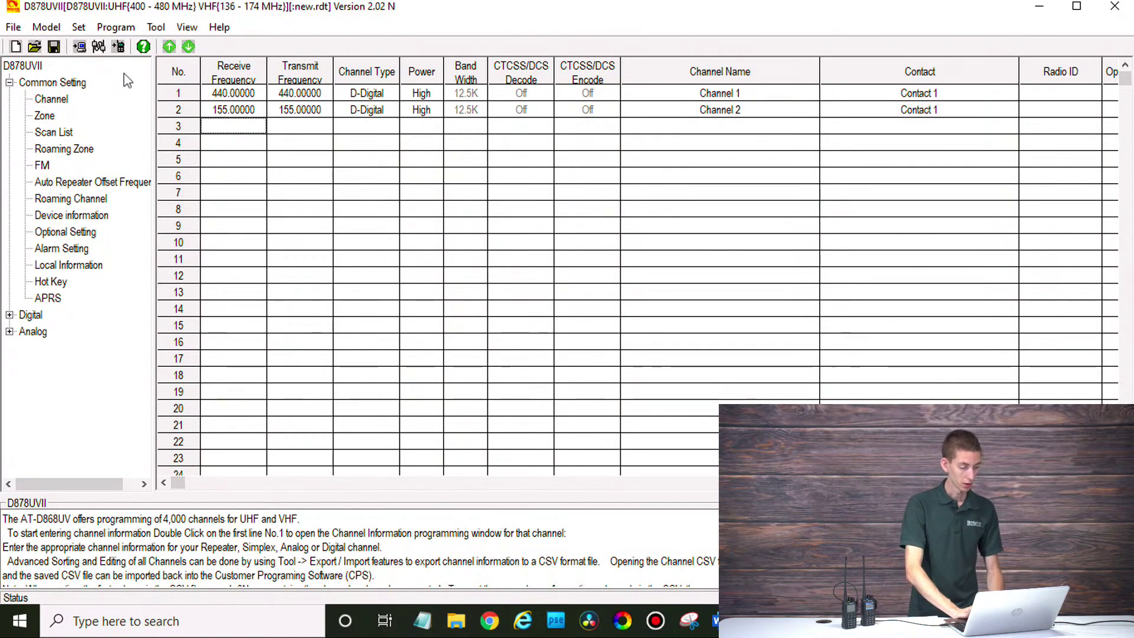
pyautogui.click(104, 50)
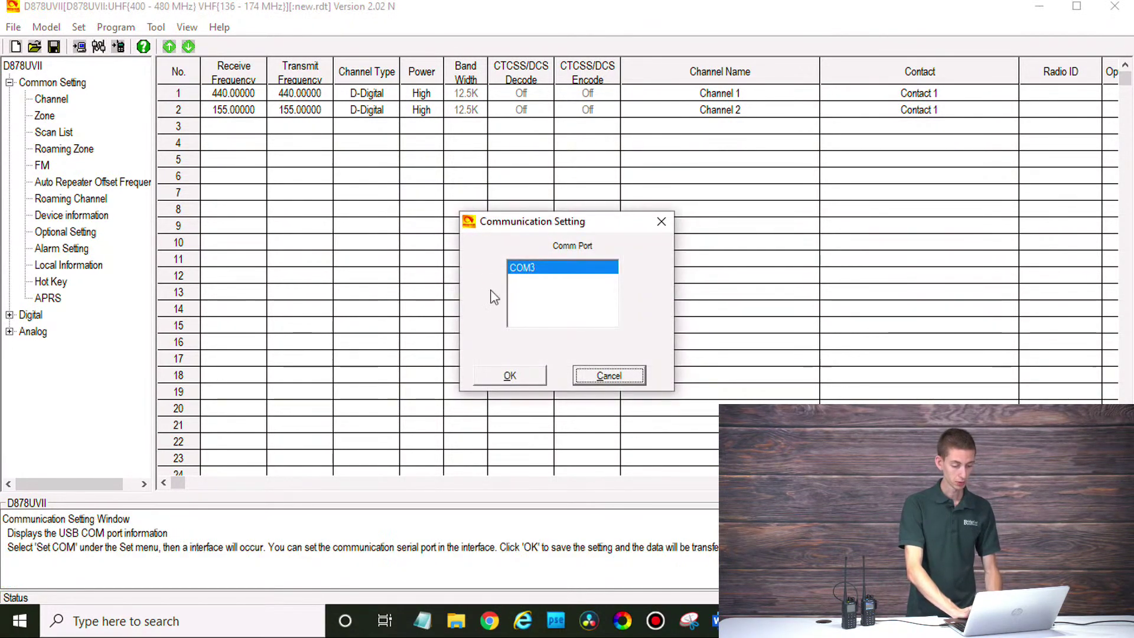
pyautogui.click(523, 378)
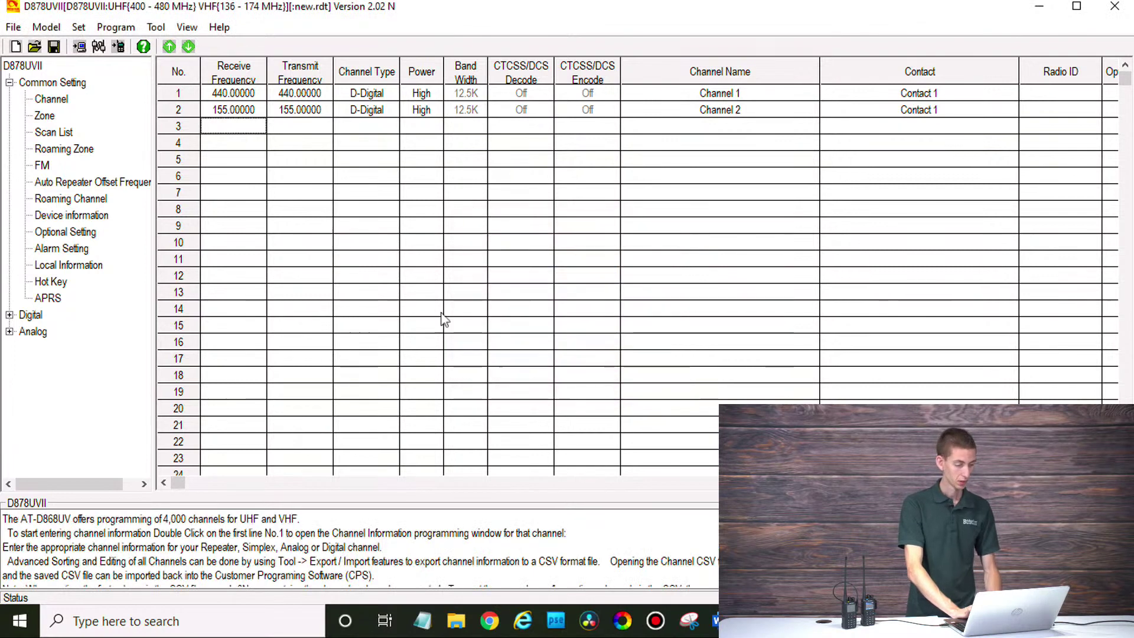
# Step: Read only Other Data from the connected radio, leaving out the Digital Contact List
pyautogui.click(81, 49)
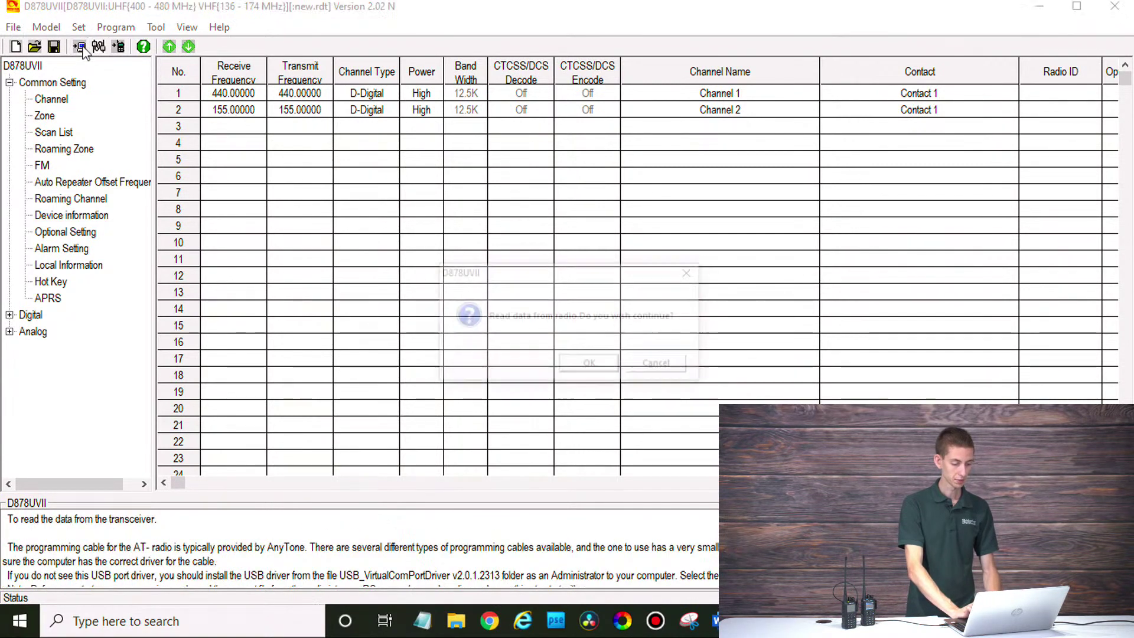
pyautogui.click(588, 365)
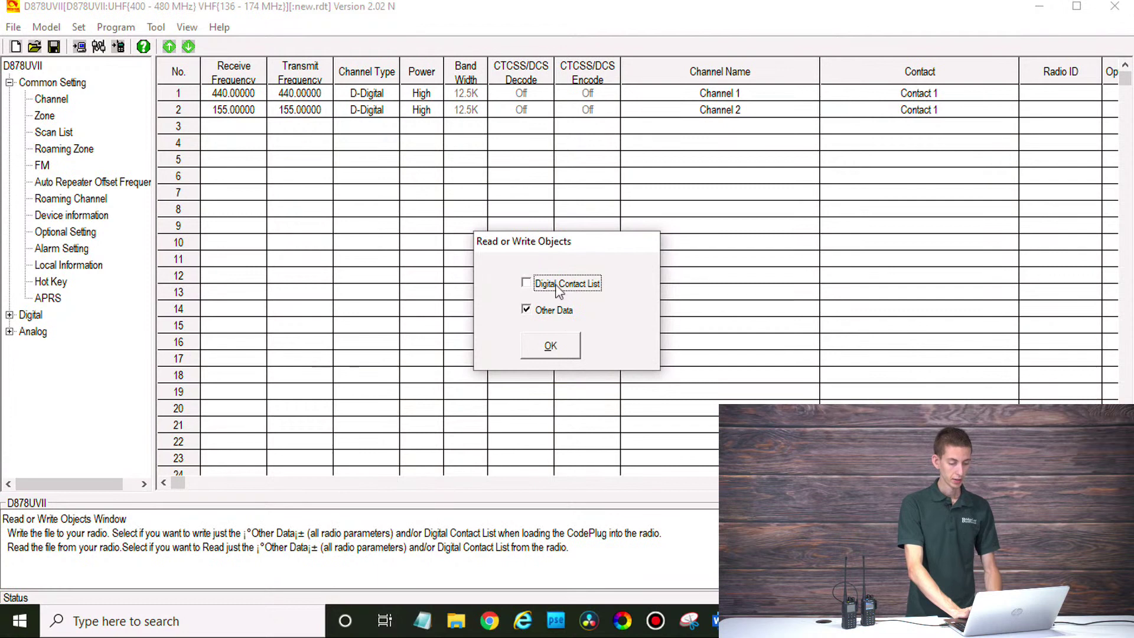
pyautogui.click(549, 350)
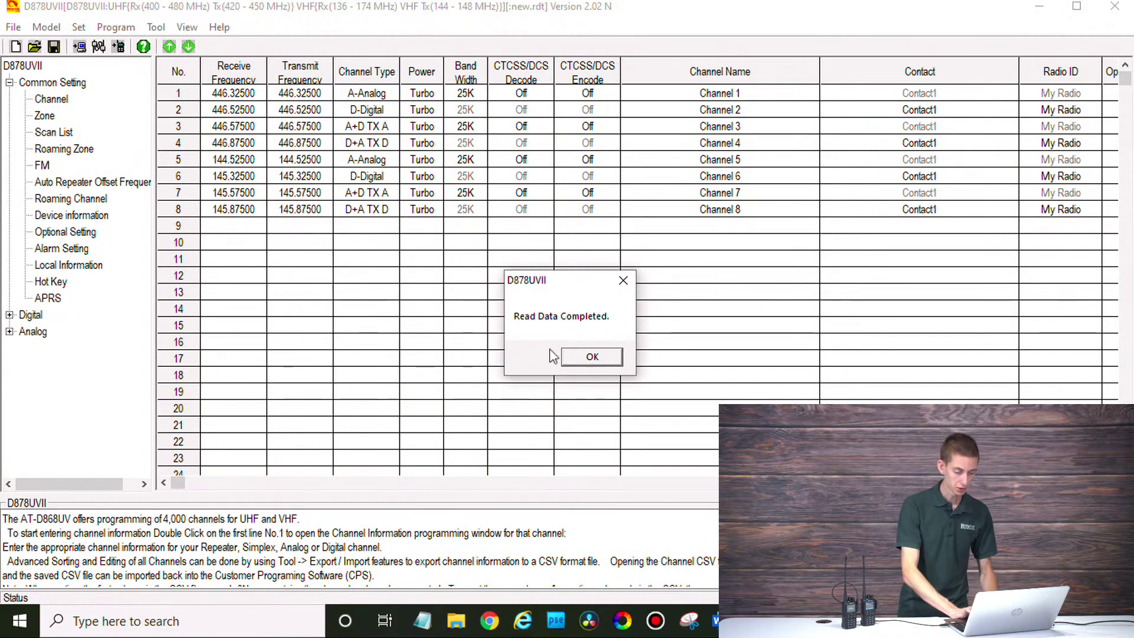
pyautogui.click(585, 357)
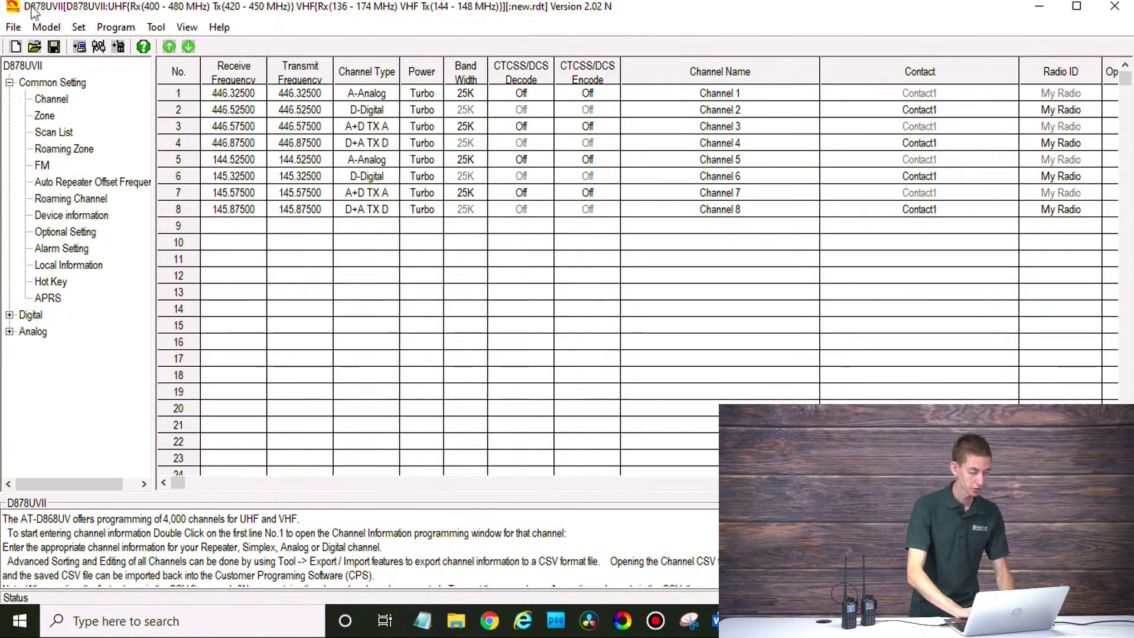
# Step: Import all the data from the file list 878 Plus 1.19.LST in the Desktop's 878 Plus 1.19 folder
pyautogui.click(153, 30)
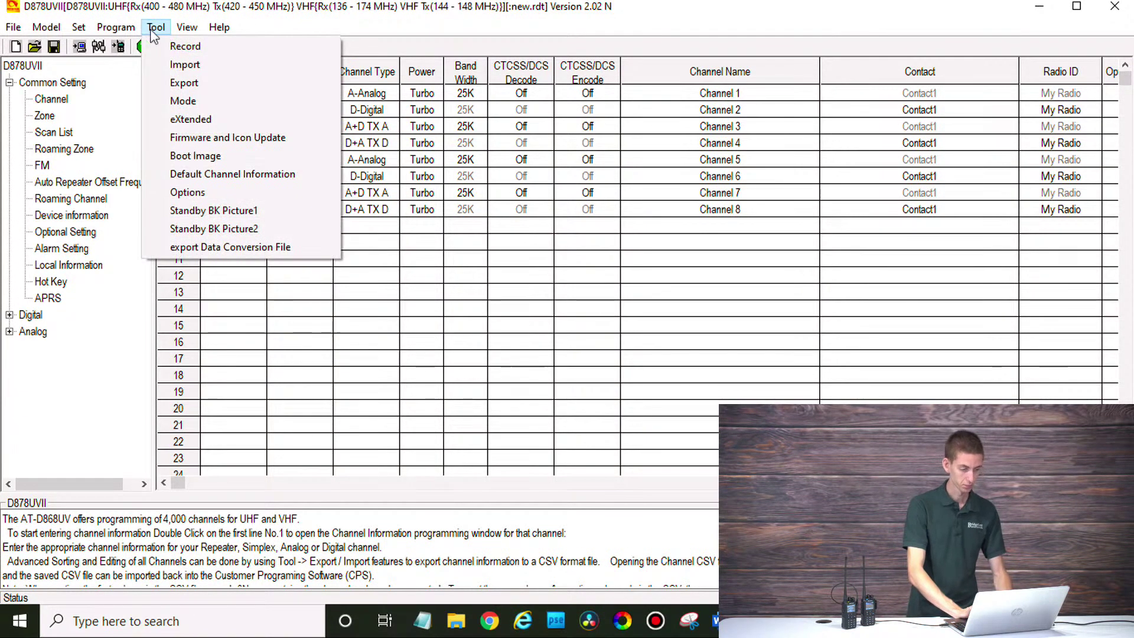
pyautogui.click(183, 67)
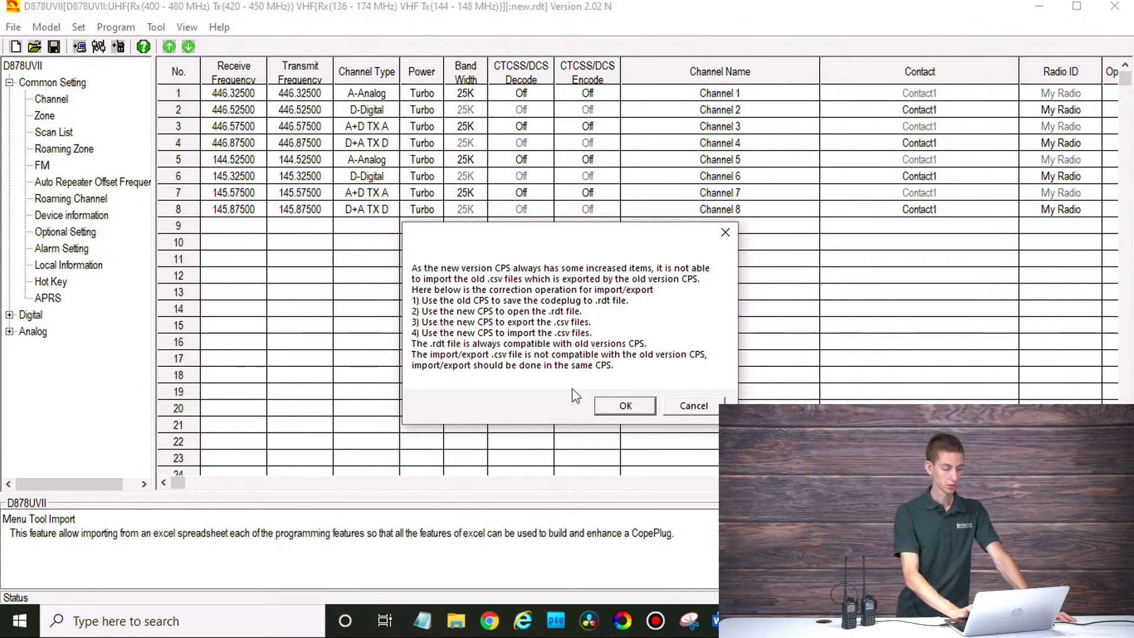
pyautogui.click(624, 407)
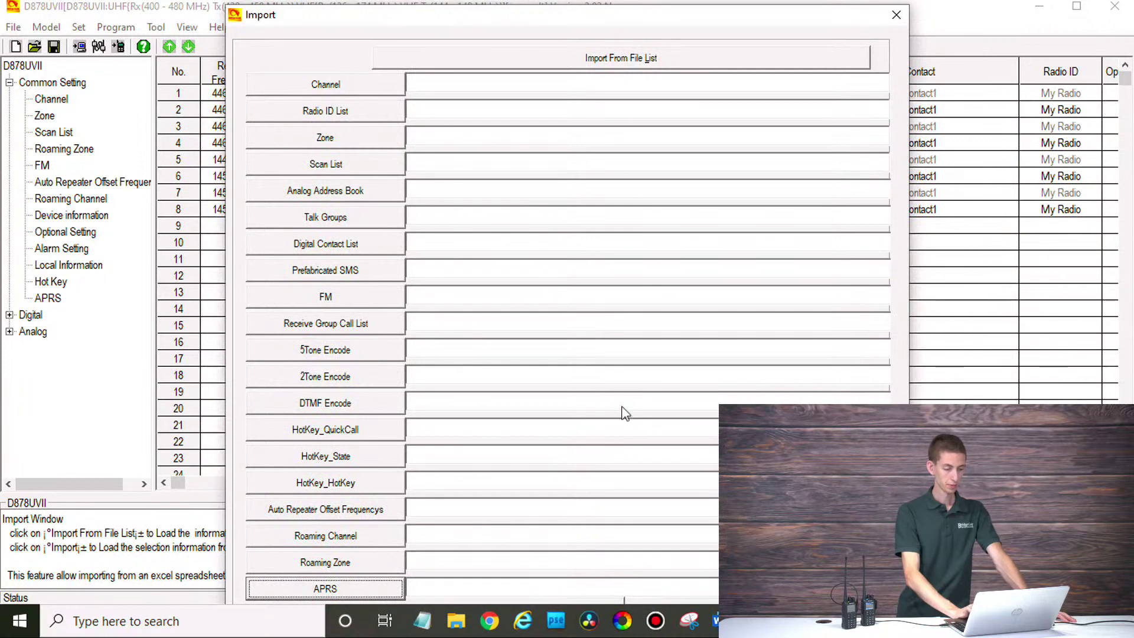
pyautogui.click(692, 59)
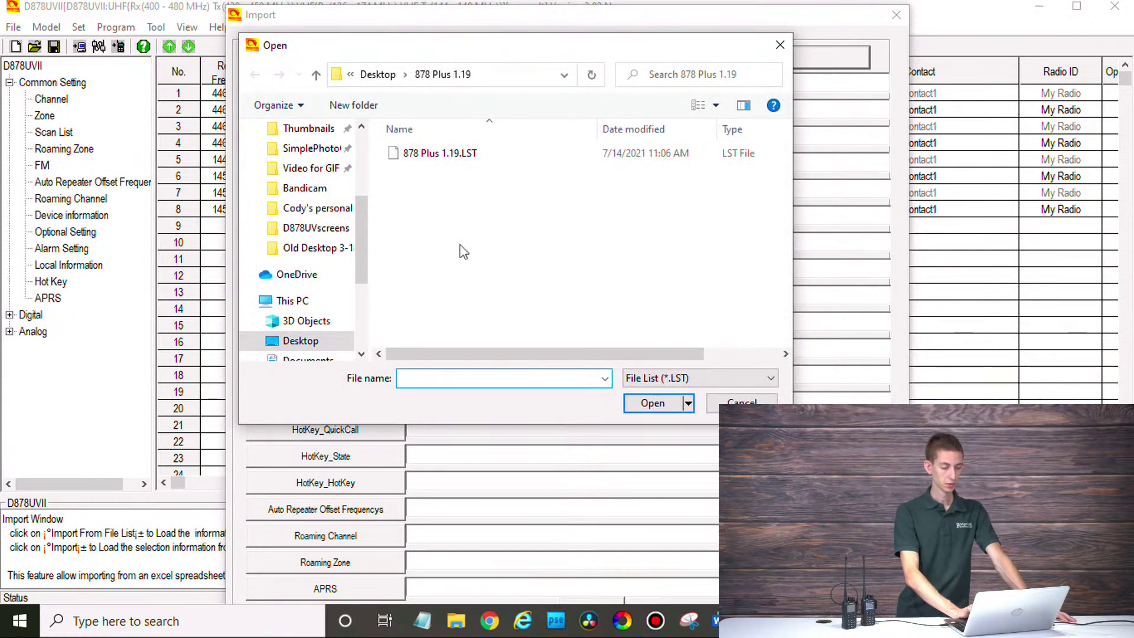
pyautogui.click(300, 347)
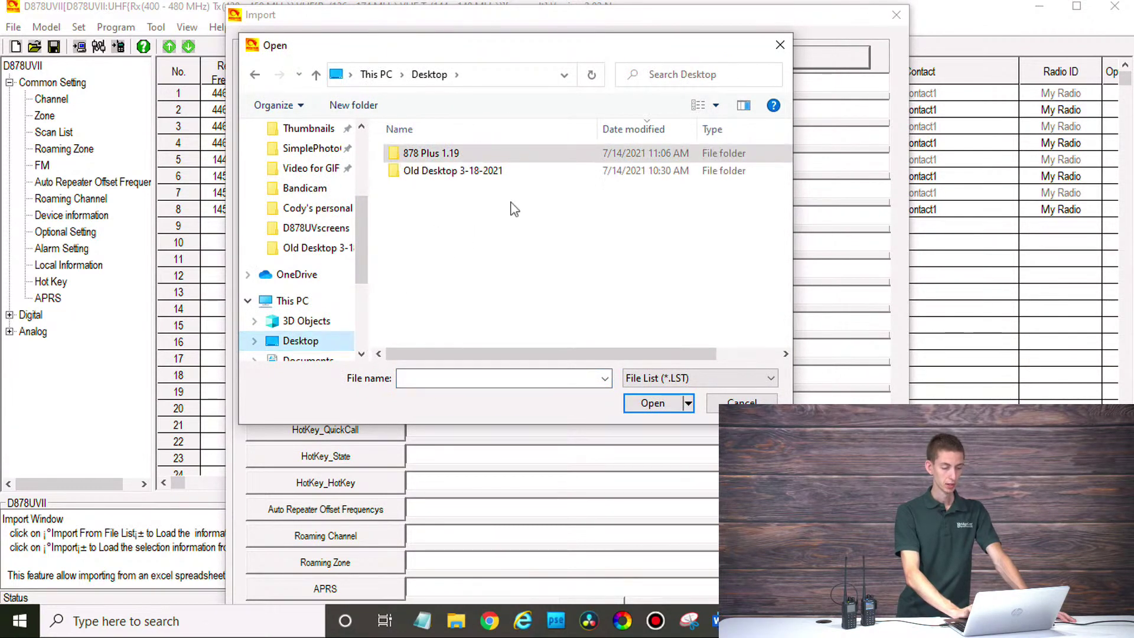
pyautogui.doubleClick(453, 155)
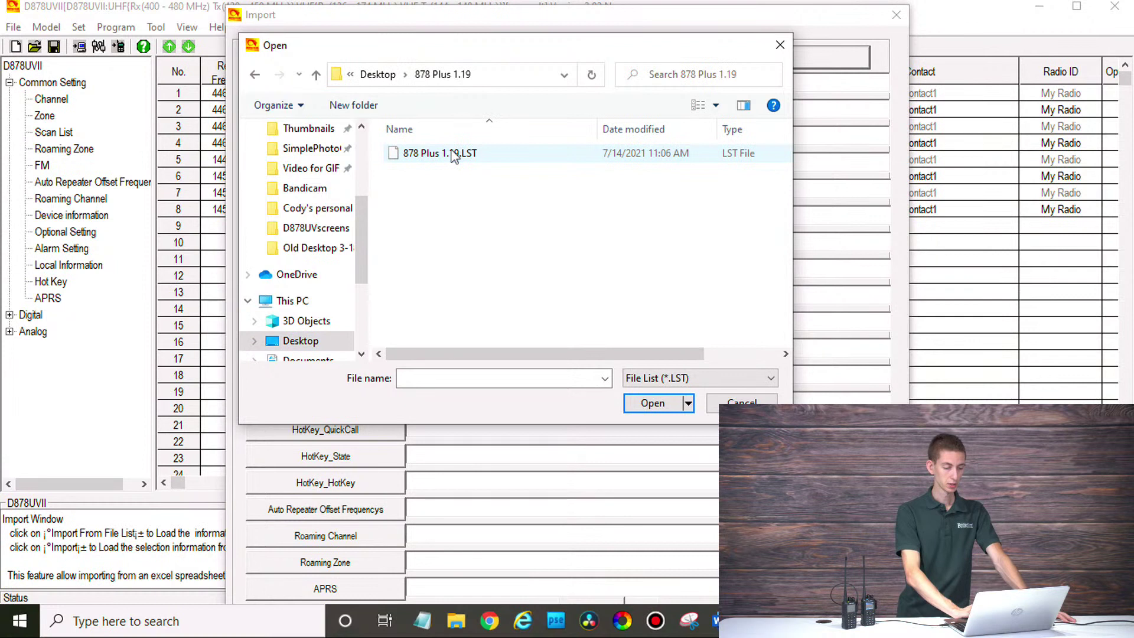
pyautogui.click(531, 158)
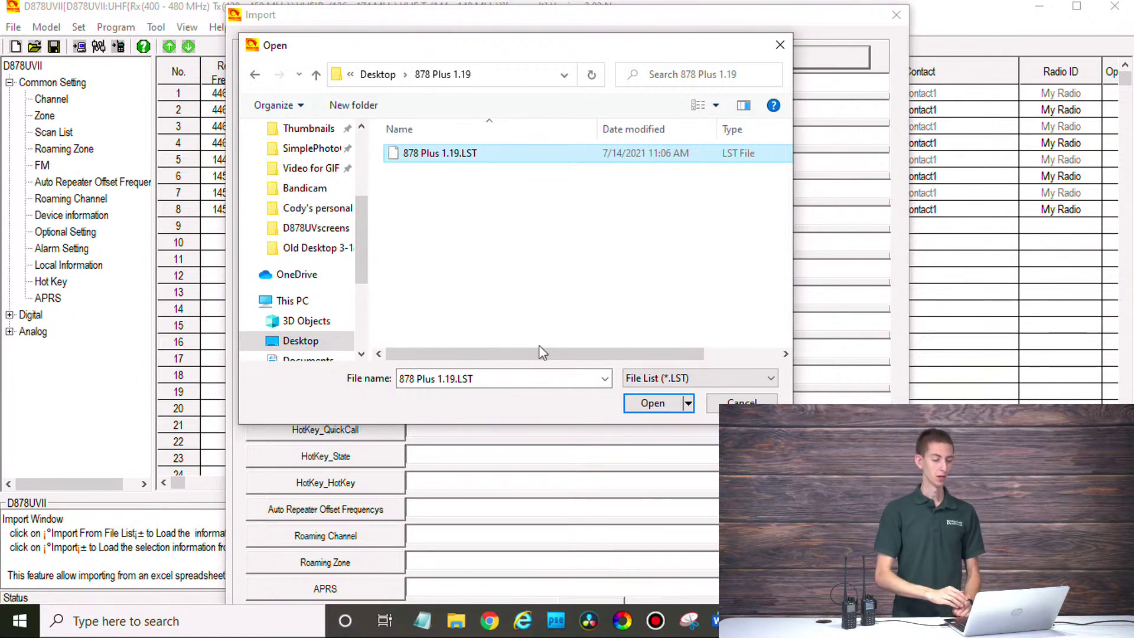
pyautogui.click(653, 404)
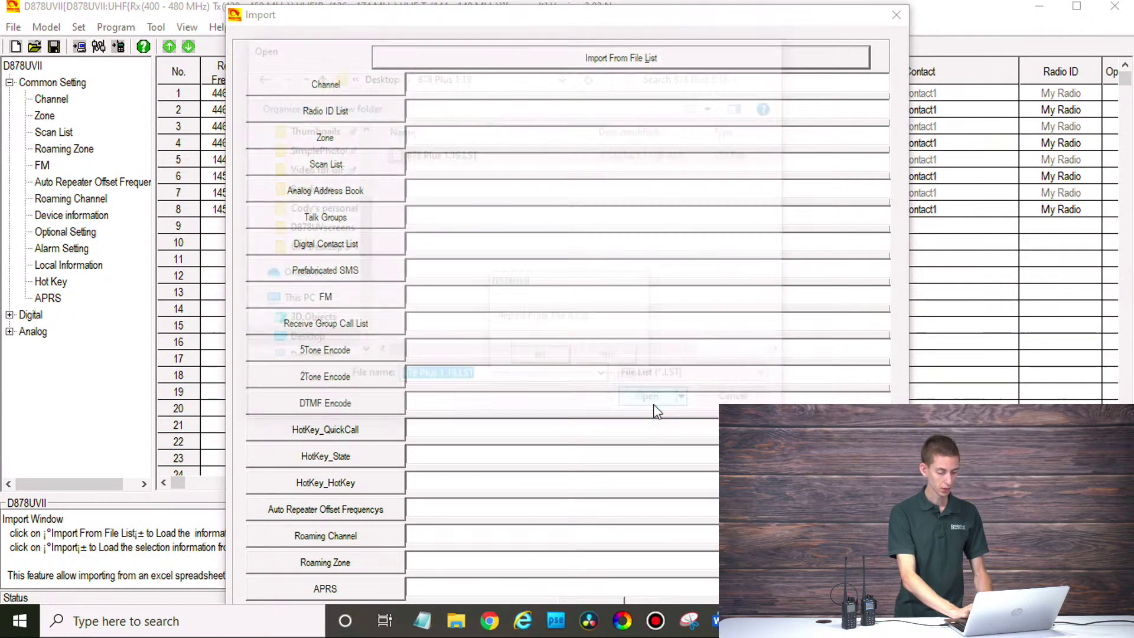
pyautogui.click(539, 357)
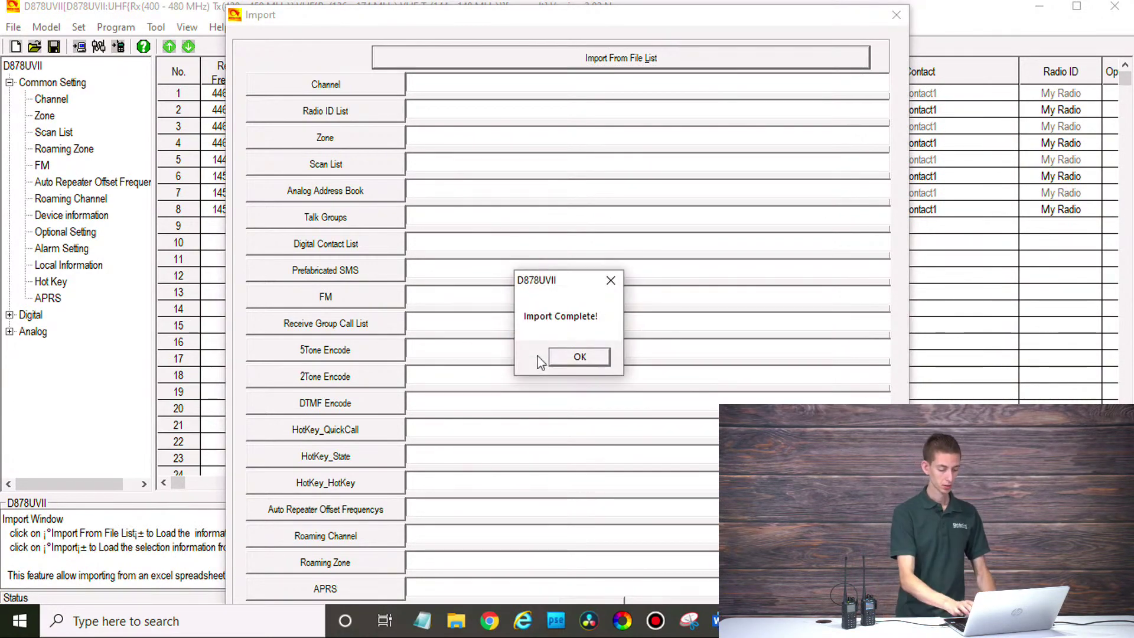
pyautogui.click(553, 357)
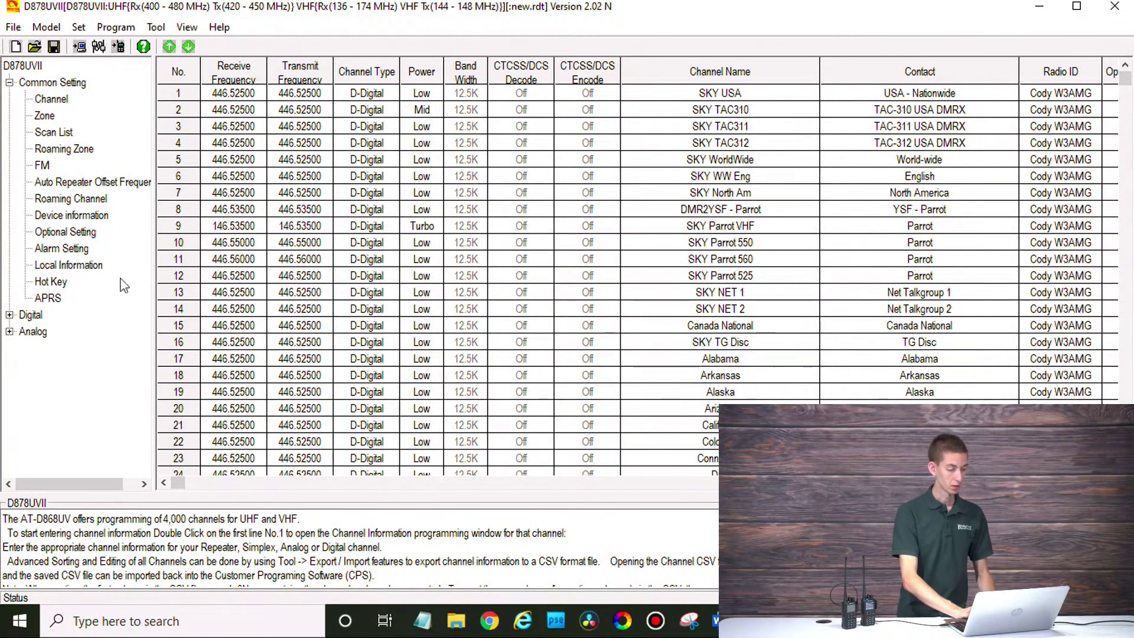
# Step: Check the imported zones and the channel list in the common settings
pyautogui.click(44, 116)
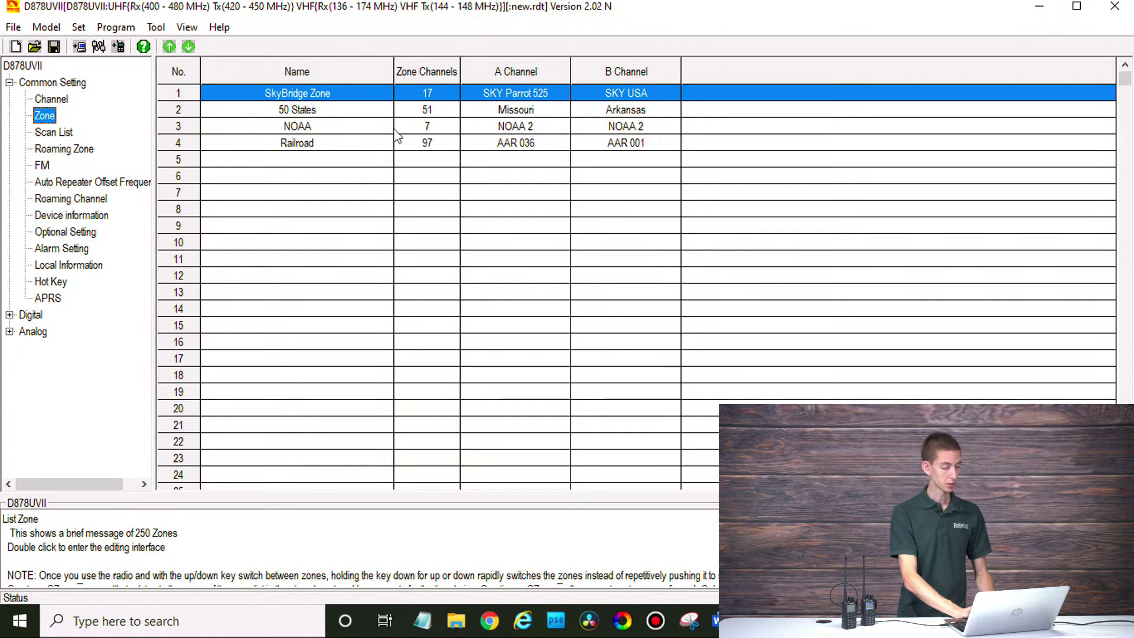
pyautogui.click(80, 84)
pyautogui.click(64, 98)
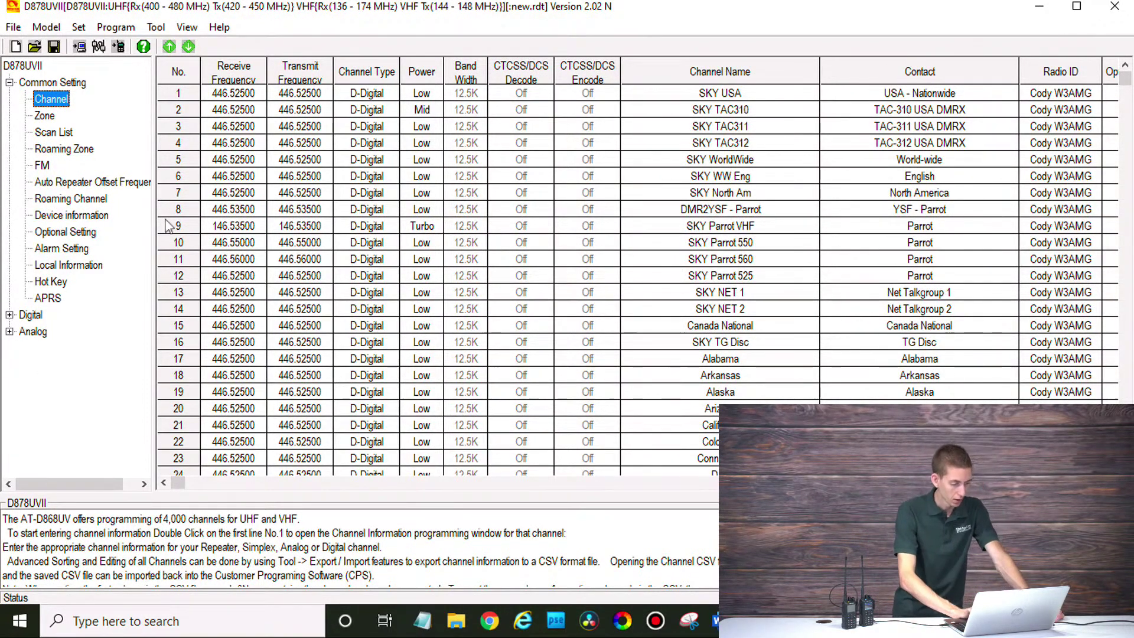
# Step: In the optional Work Mode settings, set the display mode to Channel and the sub-channel mode to Off
pyautogui.doubleClick(65, 232)
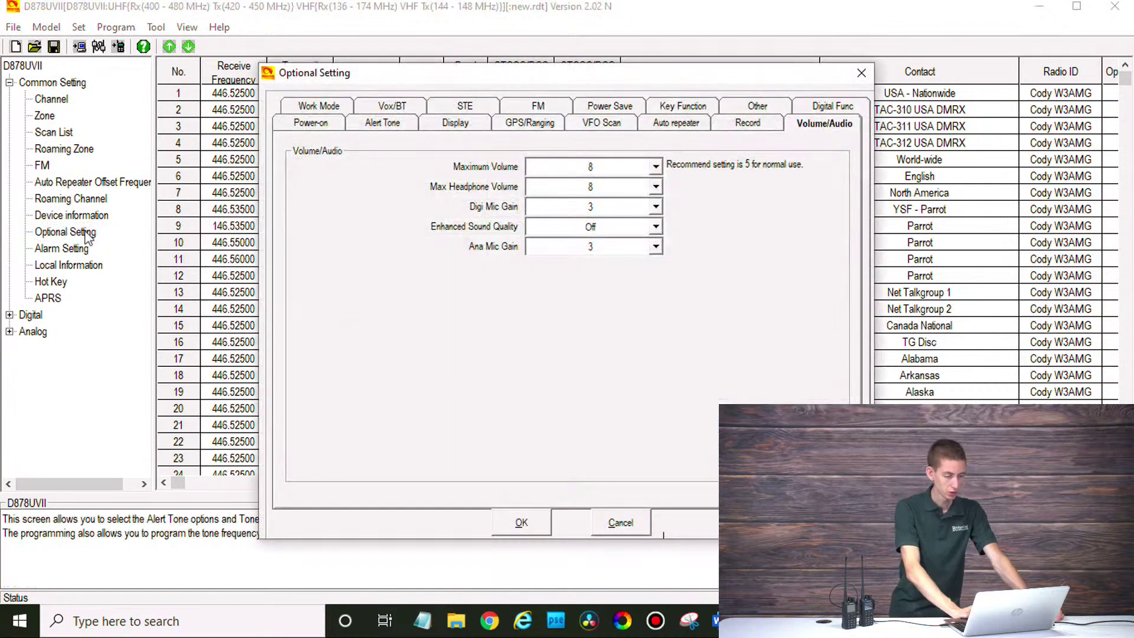
pyautogui.click(317, 106)
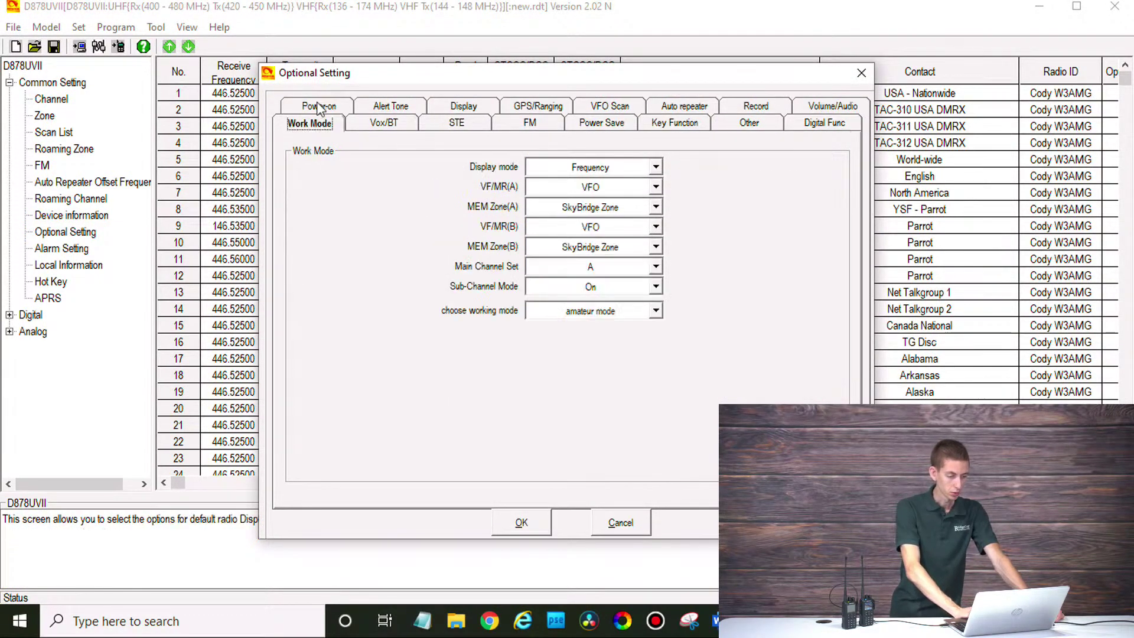
pyautogui.click(597, 170)
pyautogui.click(609, 185)
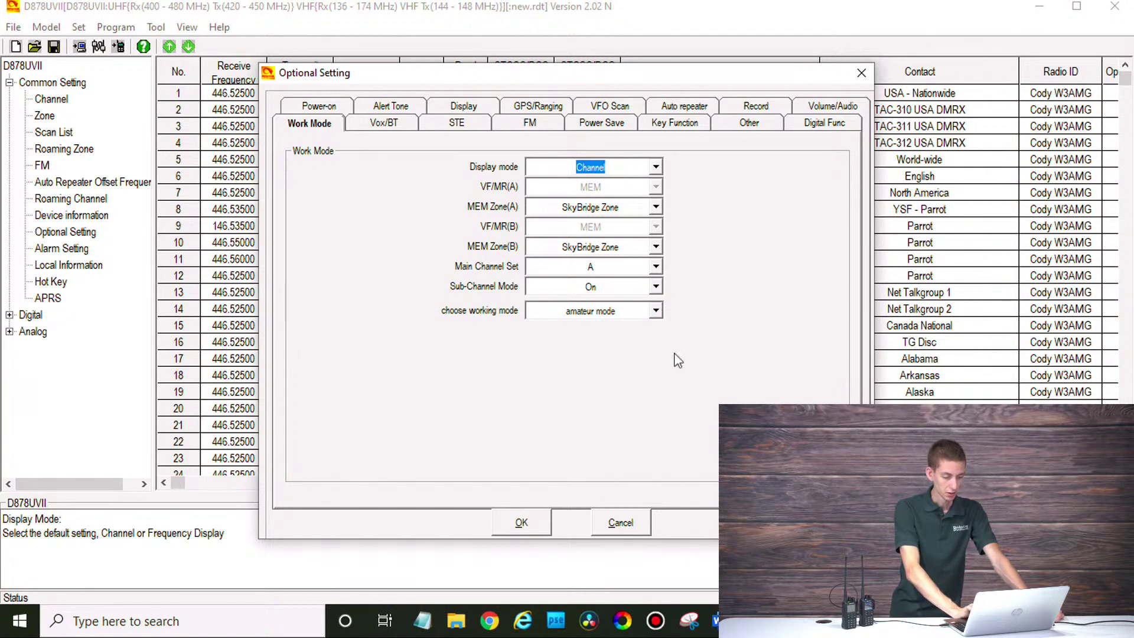
pyautogui.click(589, 291)
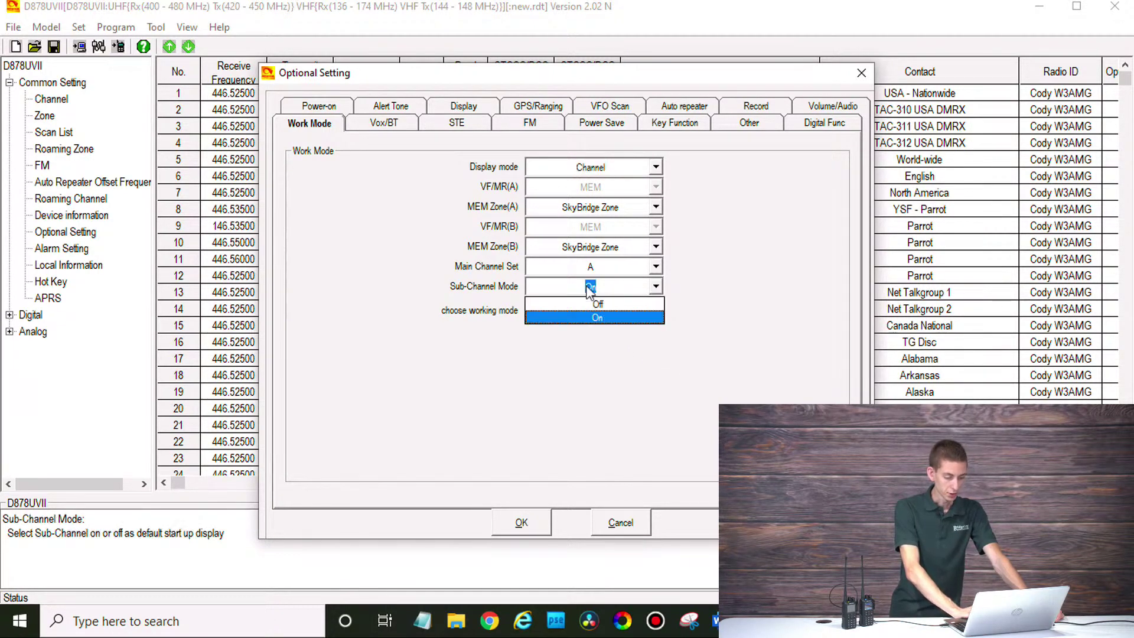
pyautogui.click(589, 300)
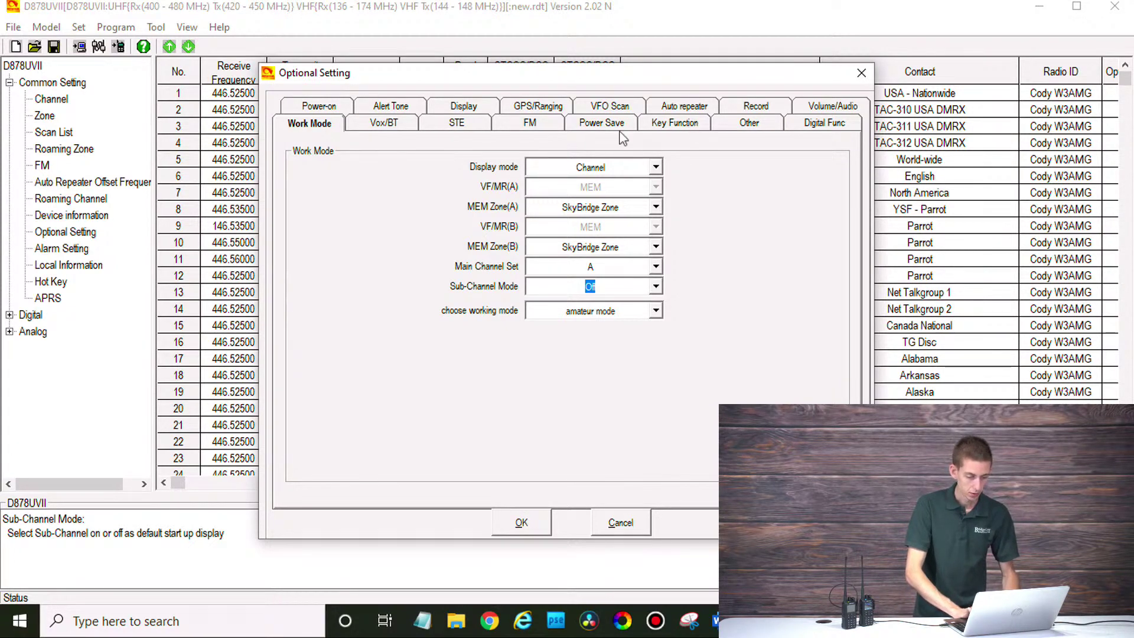
# Step: Set the power-on interface to Custom Char, with the operator's first name and call sign as the two power-on display lines, and save the settings
pyautogui.click(466, 109)
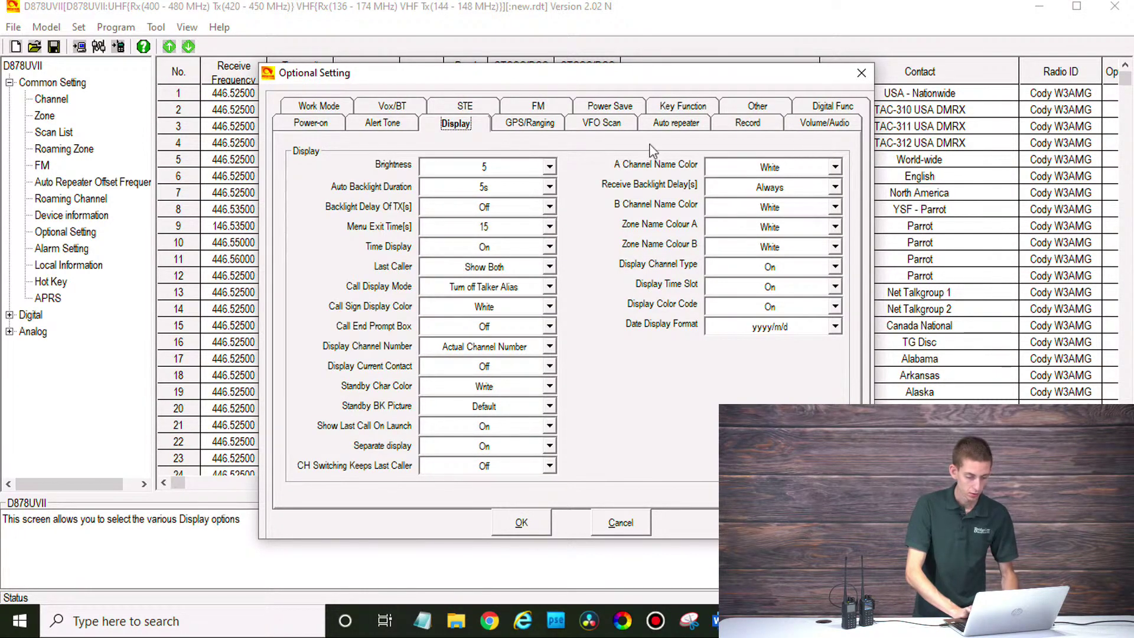
pyautogui.click(340, 127)
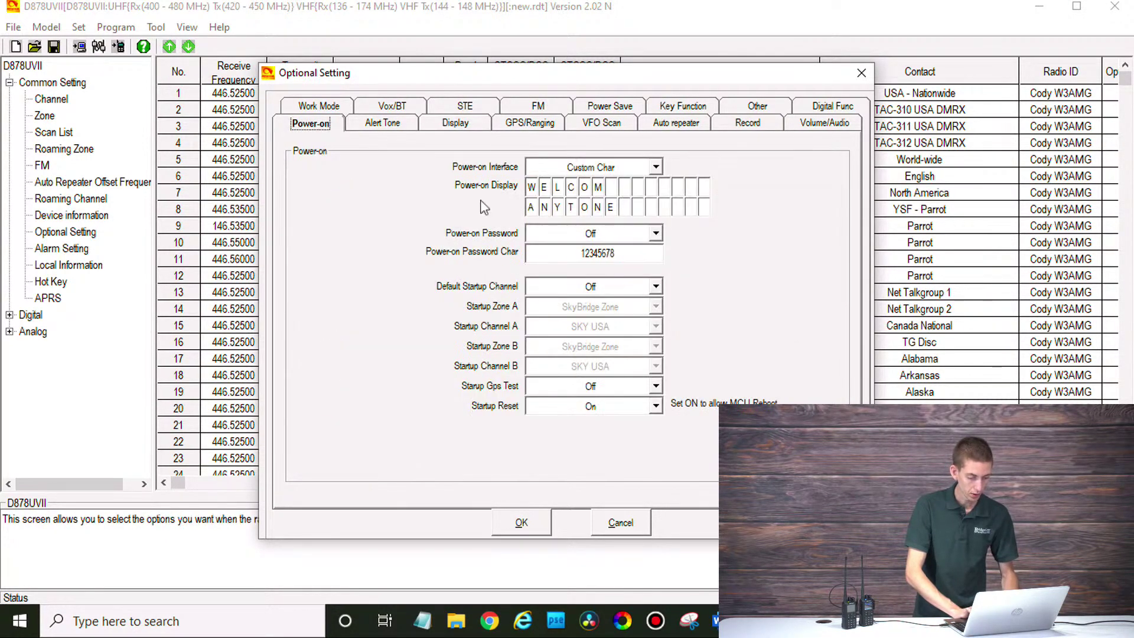
pyautogui.click(570, 169)
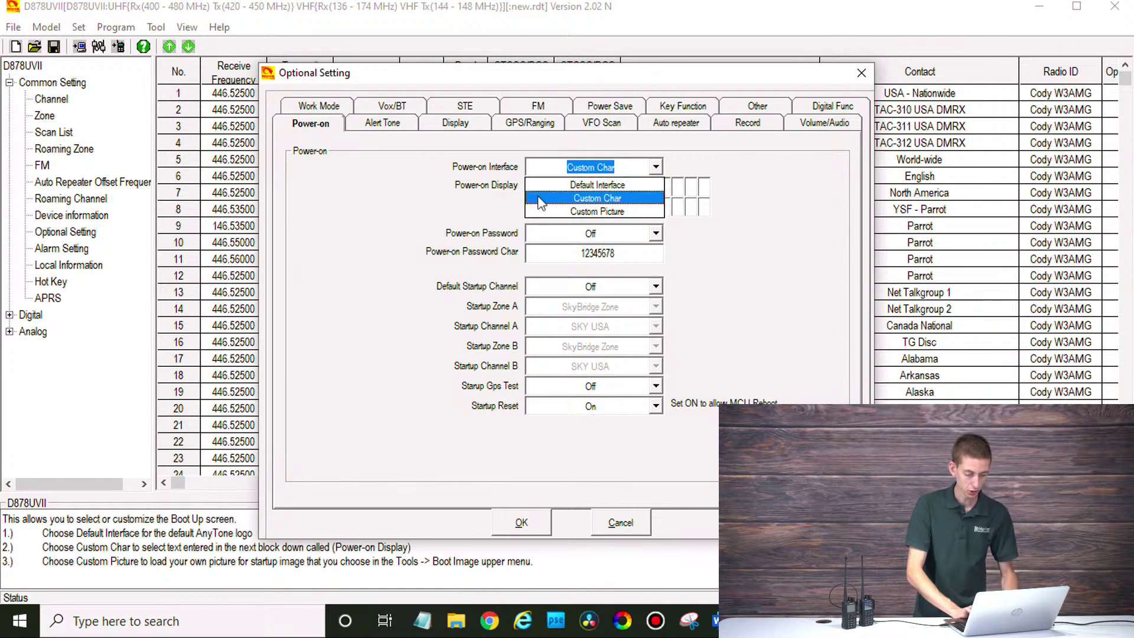
pyautogui.click(544, 200)
pyautogui.click(533, 187)
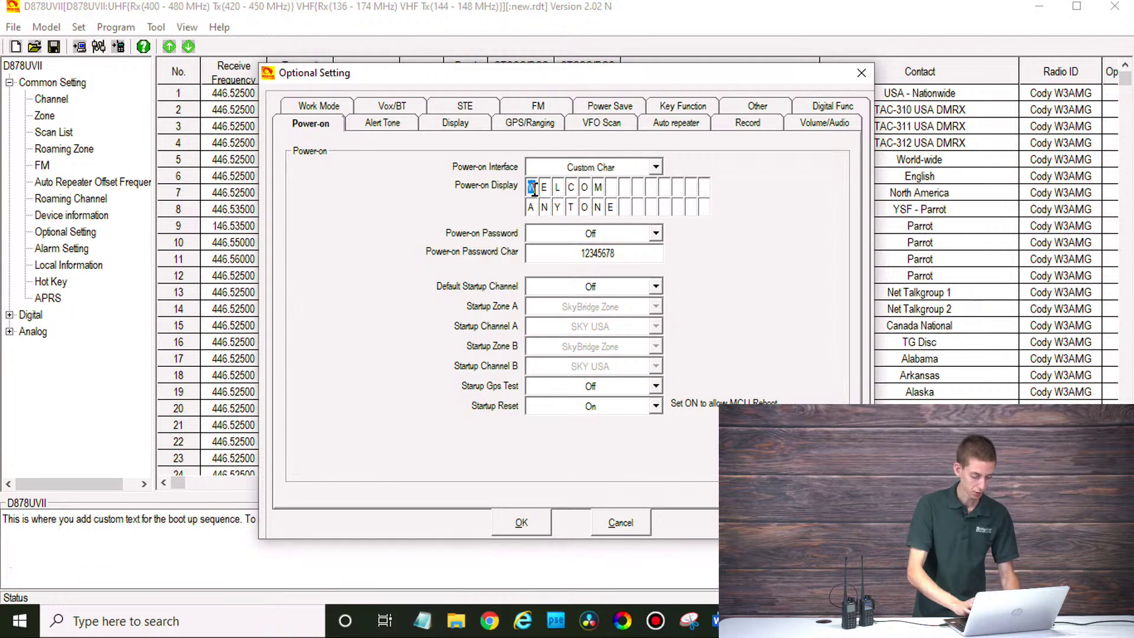
pyautogui.write('CODY ')
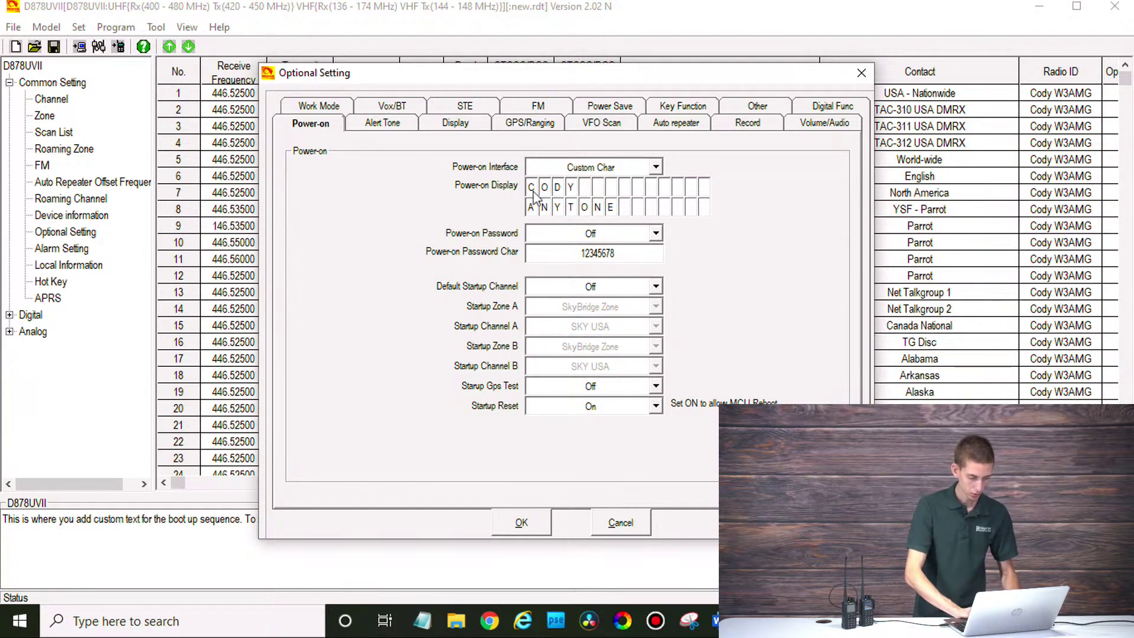
pyautogui.write('W3AMG')
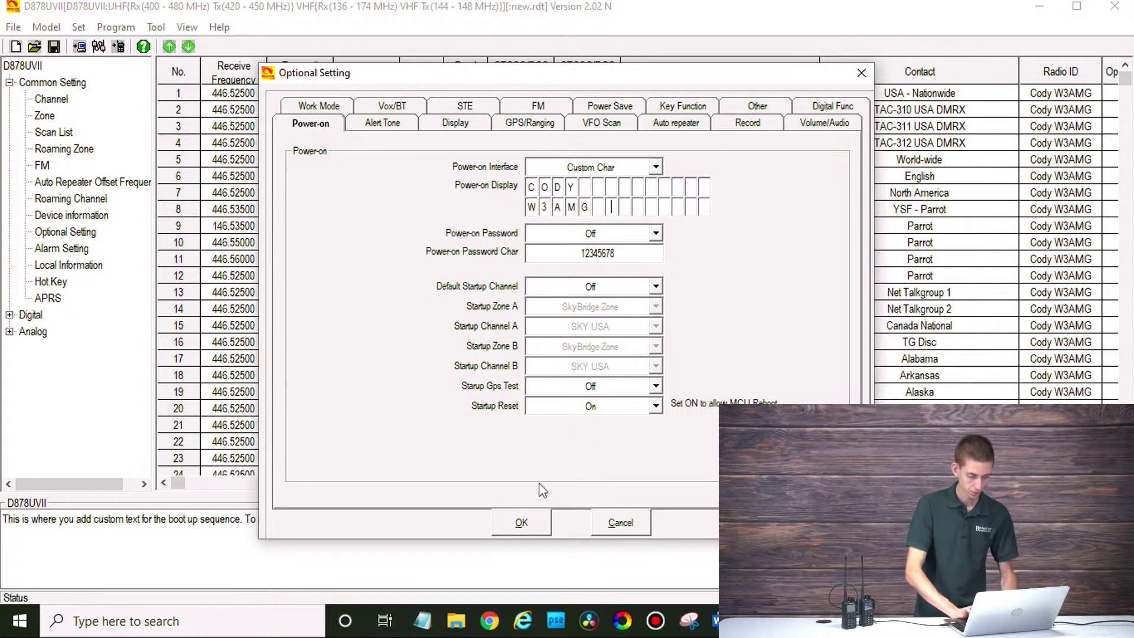
pyautogui.click(521, 522)
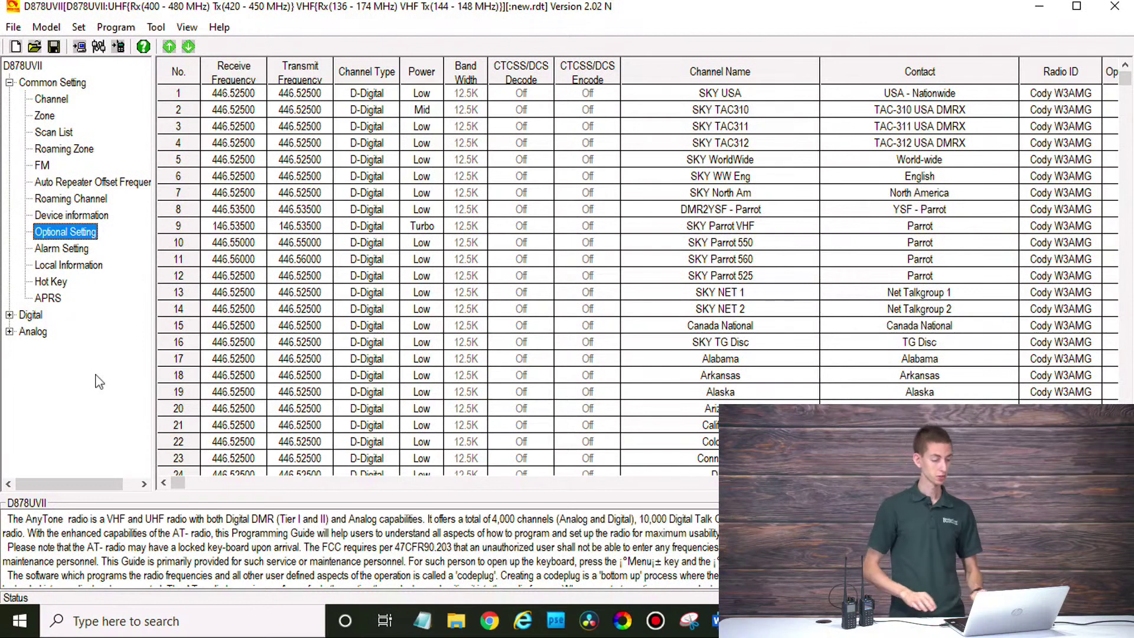
# Step: In the optional Display settings, set the Standby BK Picture to Custom1 and save the settings
pyautogui.doubleClick(78, 234)
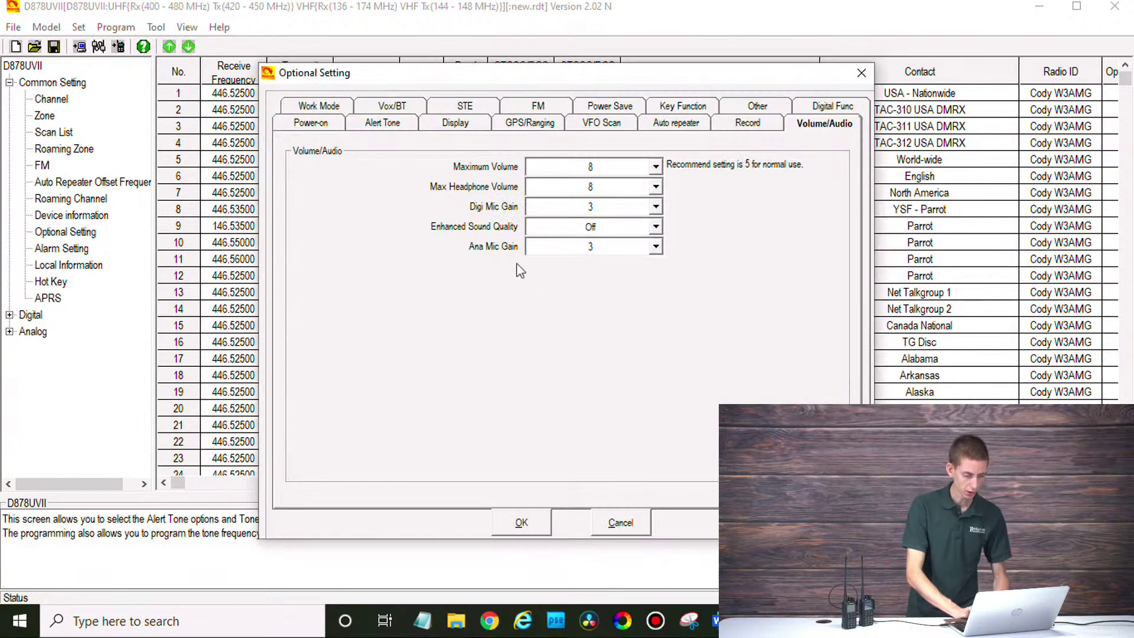
pyautogui.click(455, 124)
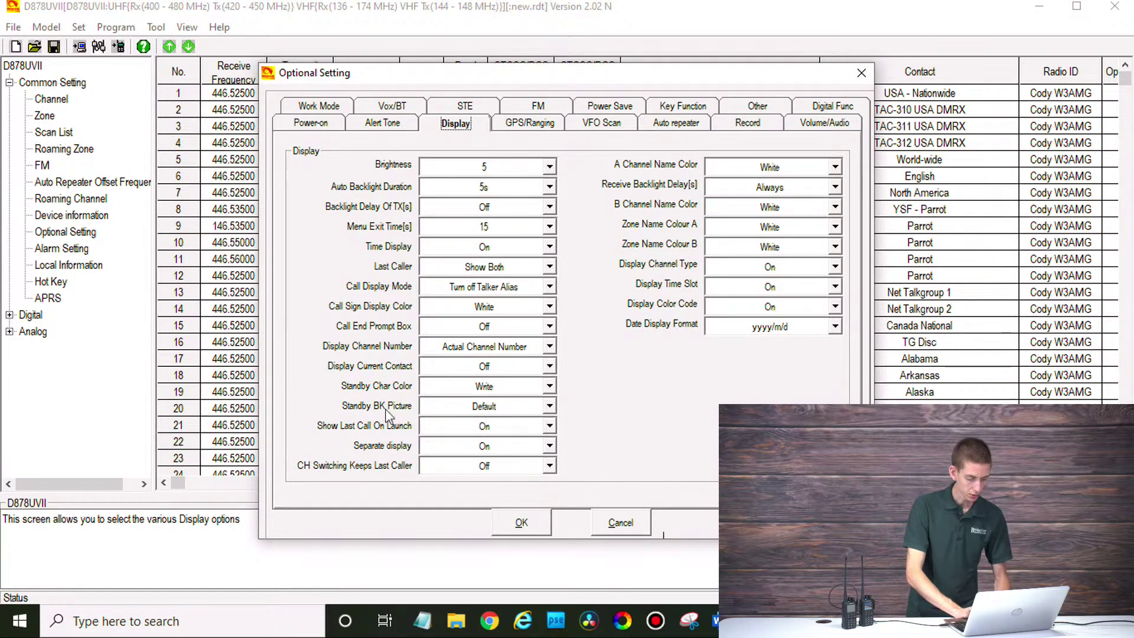
pyautogui.click(491, 406)
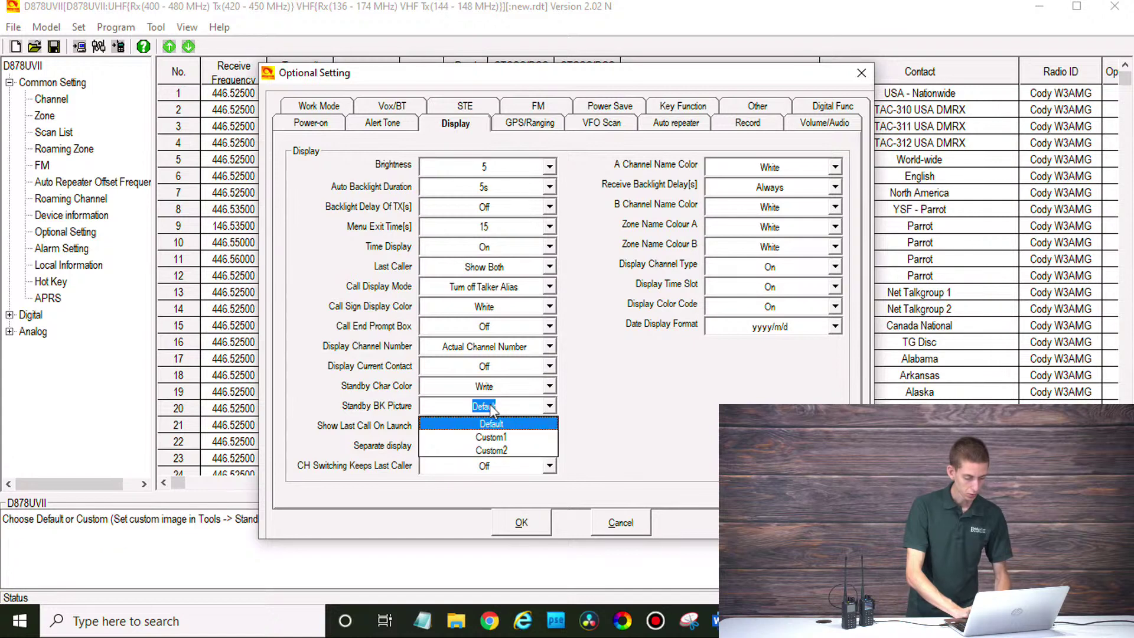
pyautogui.click(506, 441)
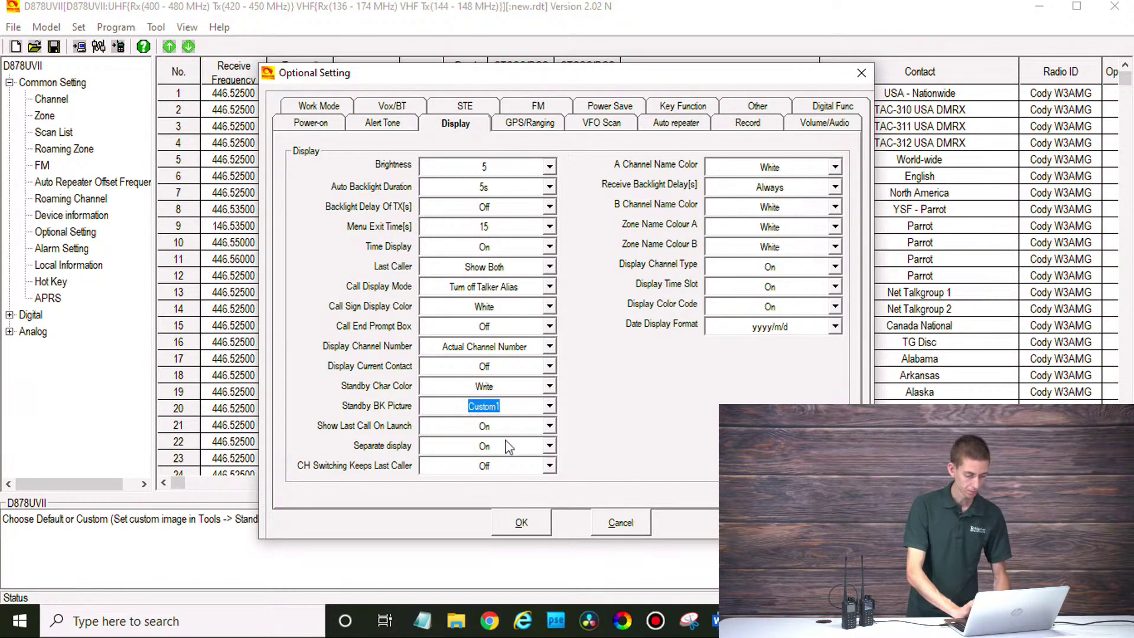
pyautogui.click(534, 529)
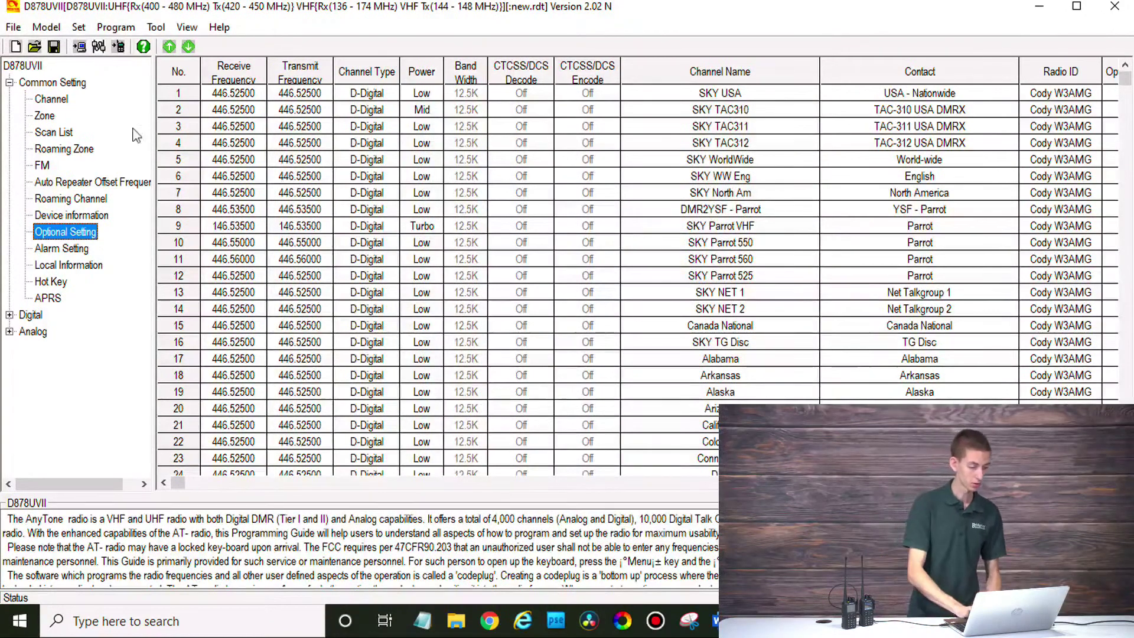
# Step: Load the image MadeOfPlastic3 from the Desktop as Standby BK Picture1
pyautogui.click(155, 33)
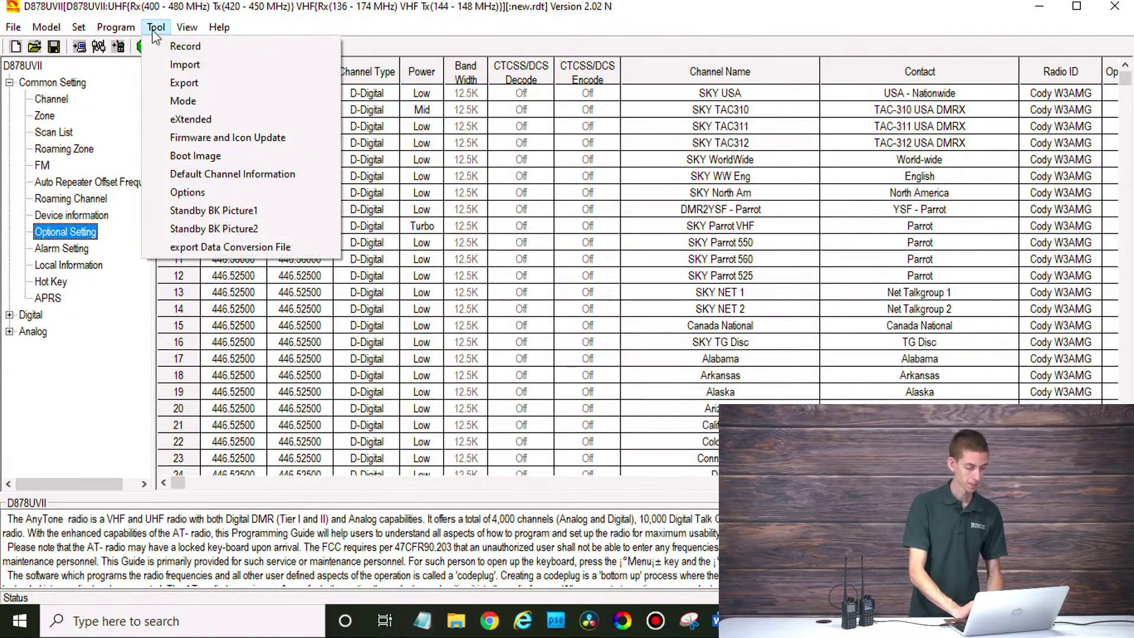
pyautogui.click(280, 218)
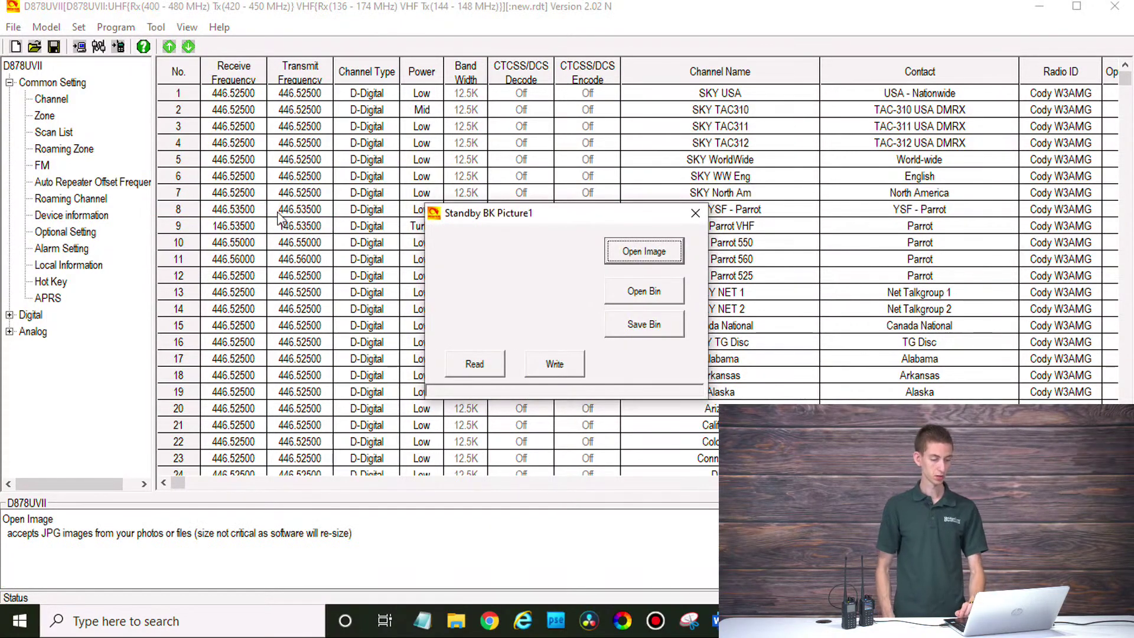
pyautogui.click(638, 251)
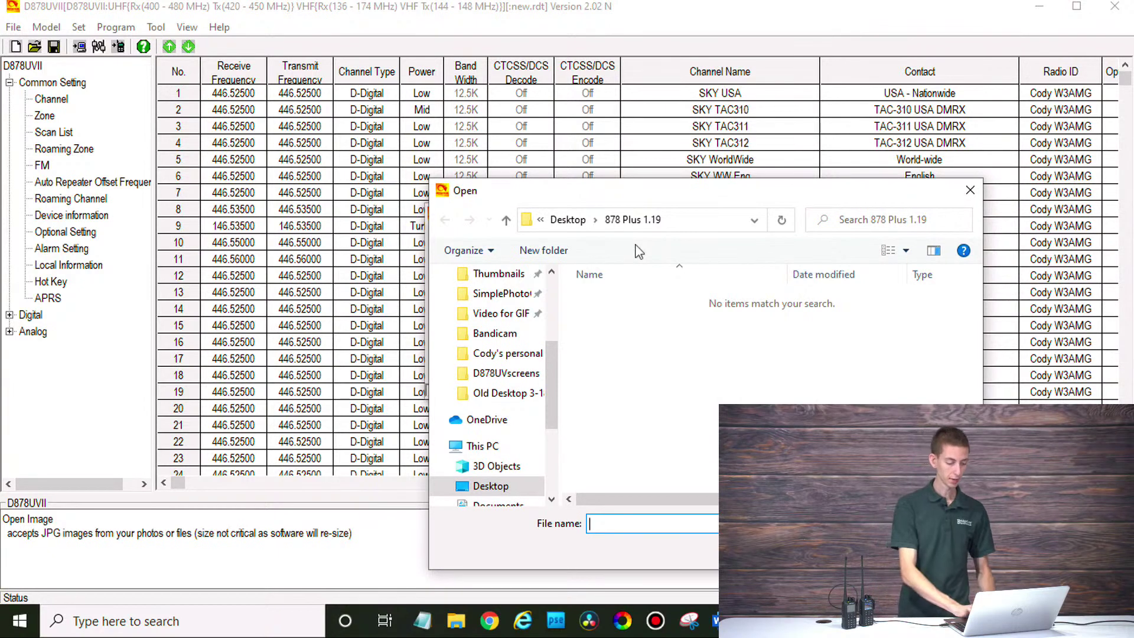
pyautogui.click(506, 487)
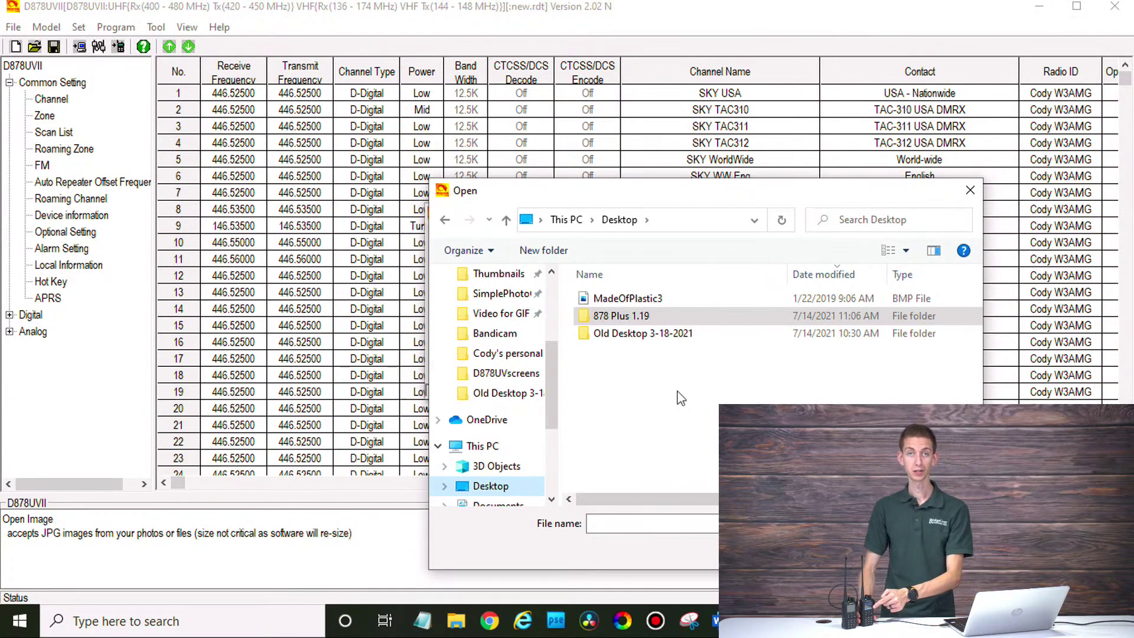
pyautogui.click(660, 301)
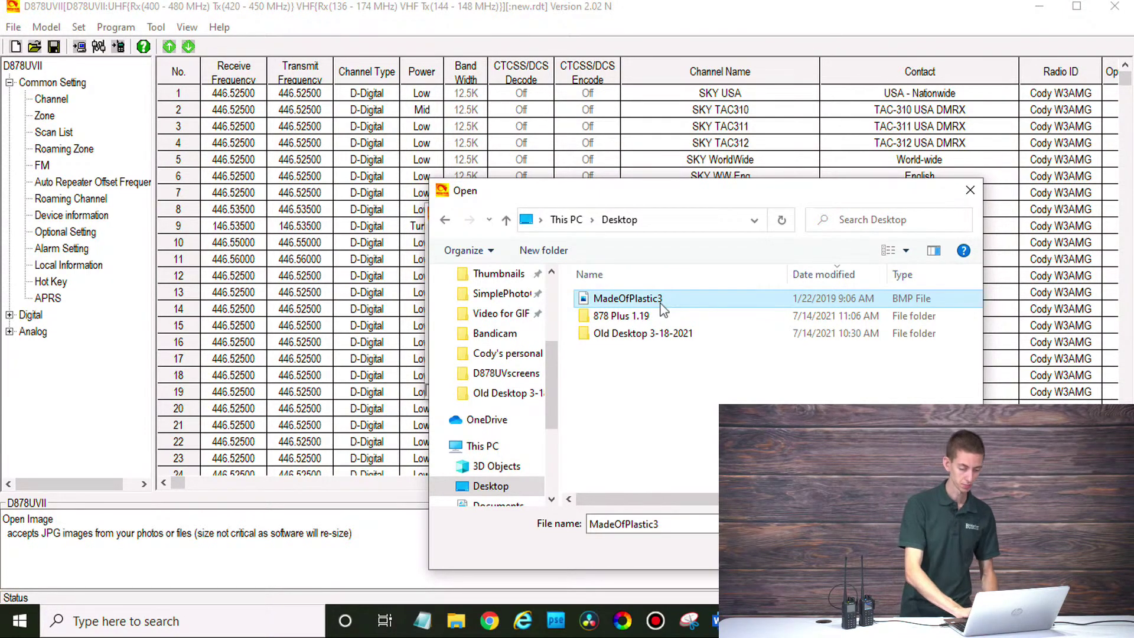
pyautogui.press('Return')
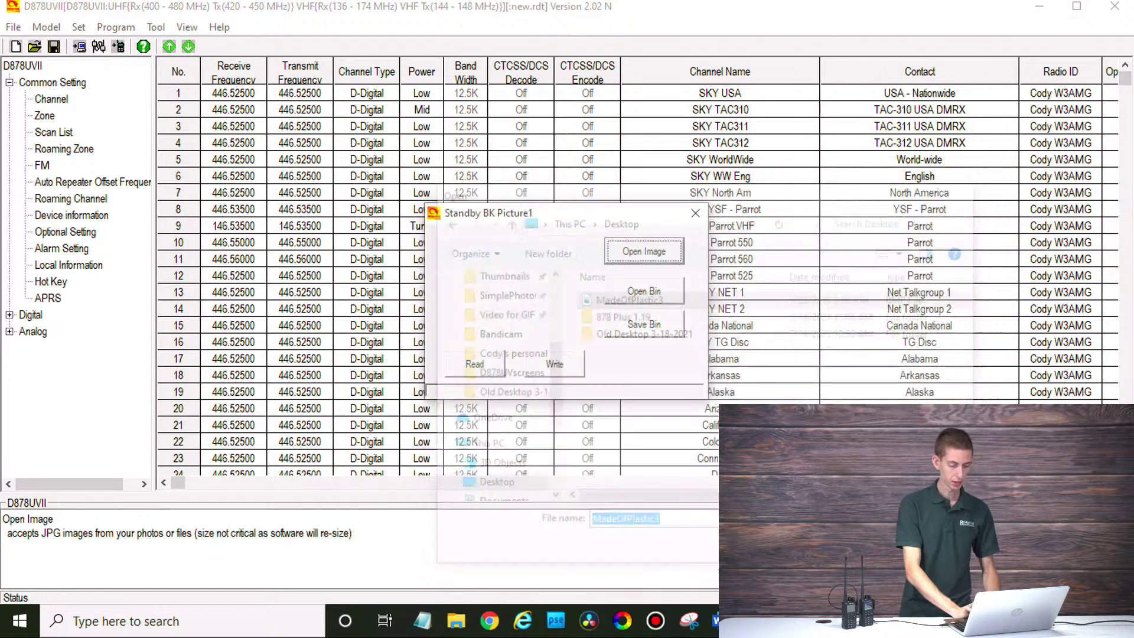
# Step: Write the loaded standby background picture to the radio and close the picture dialog
pyautogui.click(577, 358)
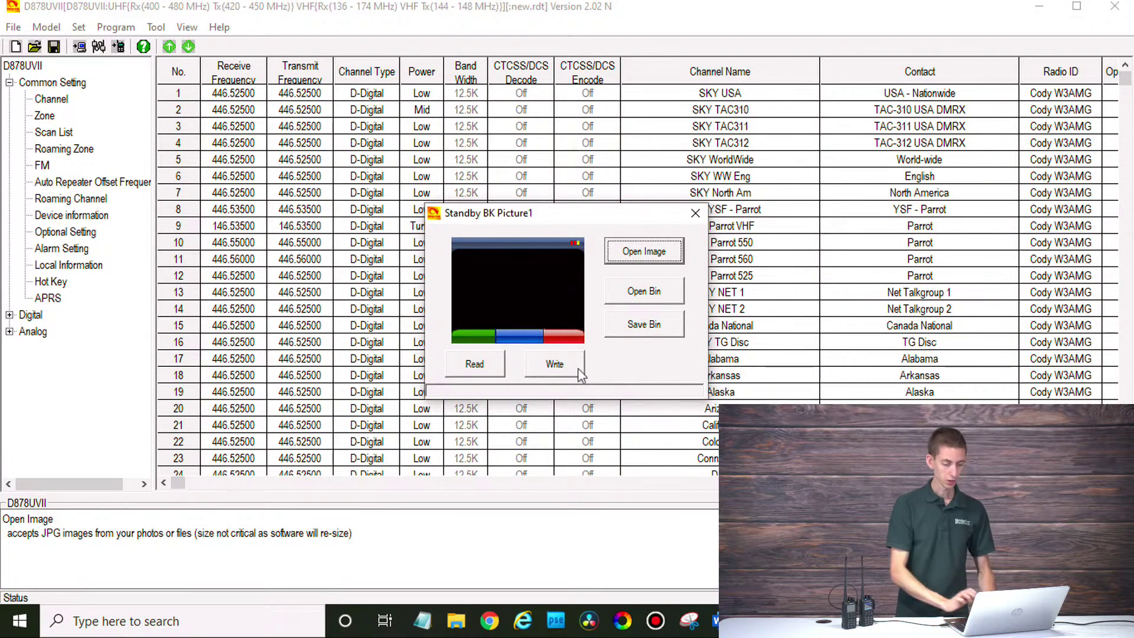
pyautogui.click(577, 367)
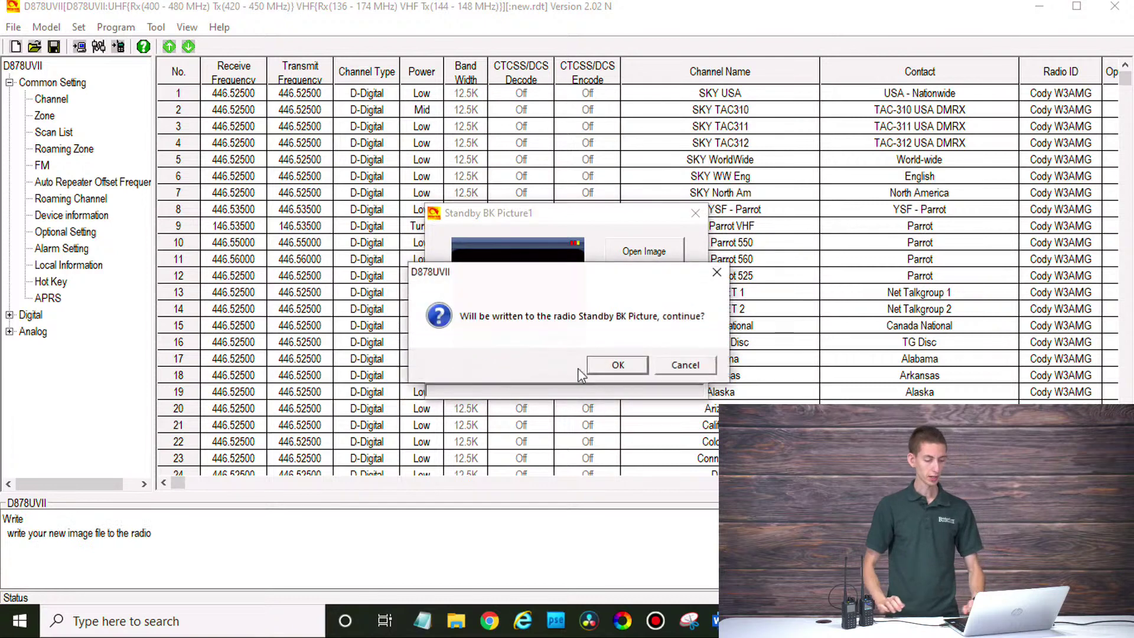
pyautogui.click(609, 367)
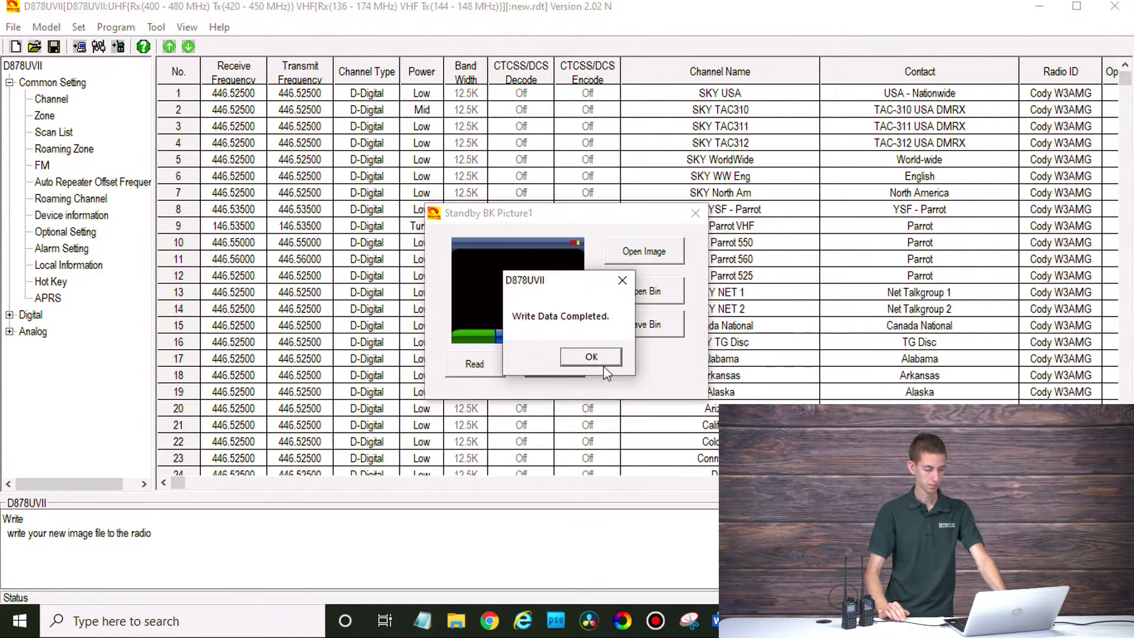
pyautogui.click(598, 363)
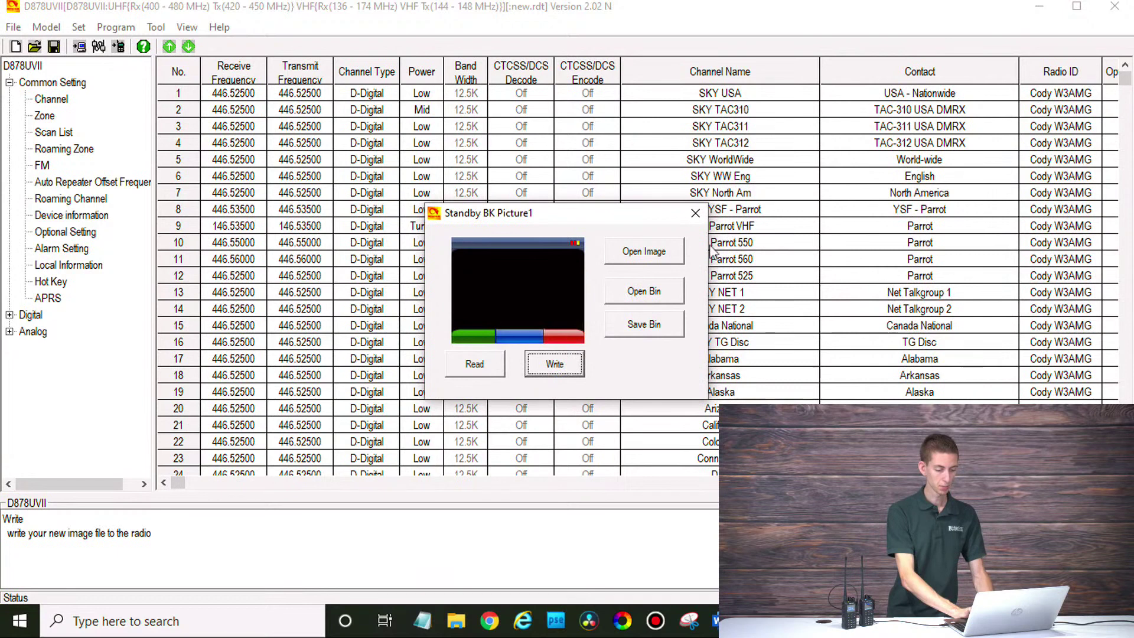
pyautogui.click(695, 215)
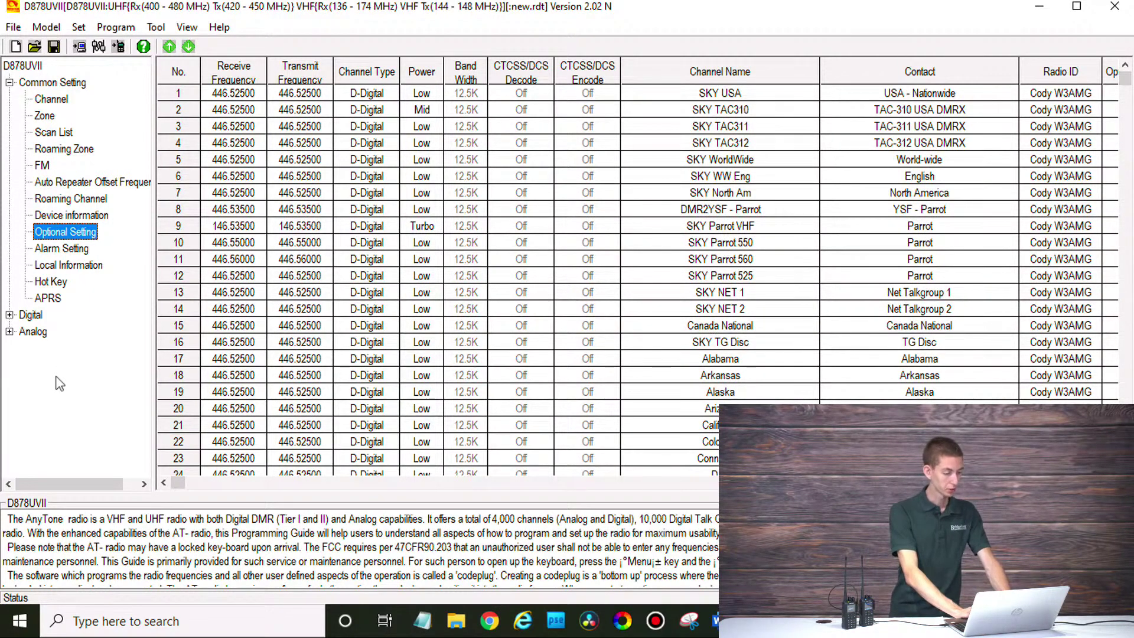
# Step: Set the communication port to COM3 and write only Other Data to the radio, leaving out the Digital Contact List
pyautogui.click(52, 99)
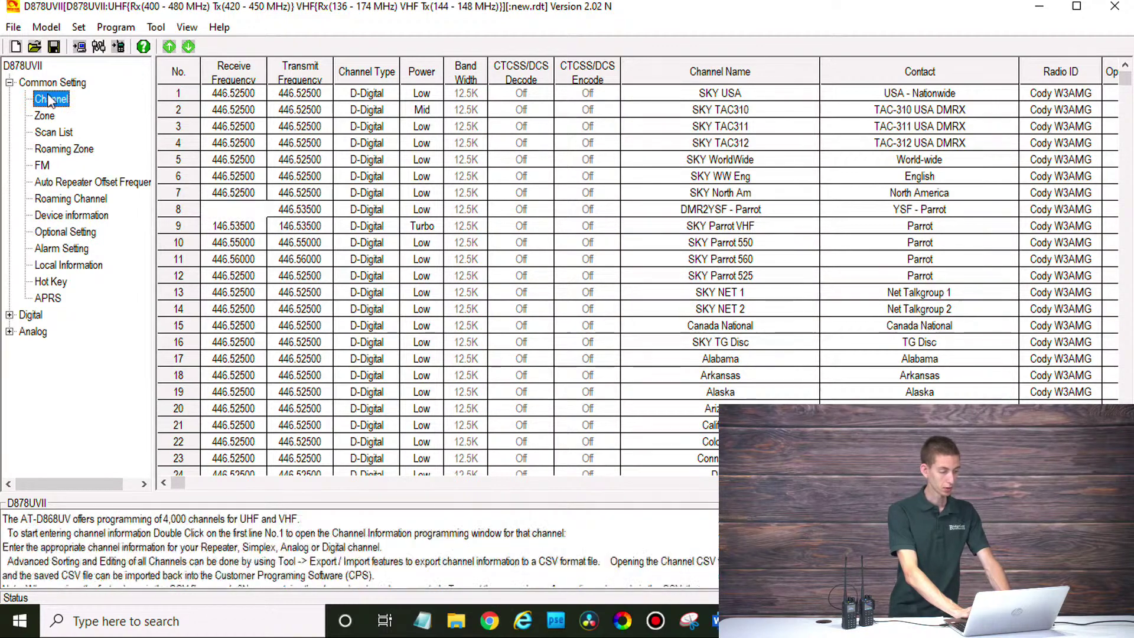
pyautogui.click(98, 49)
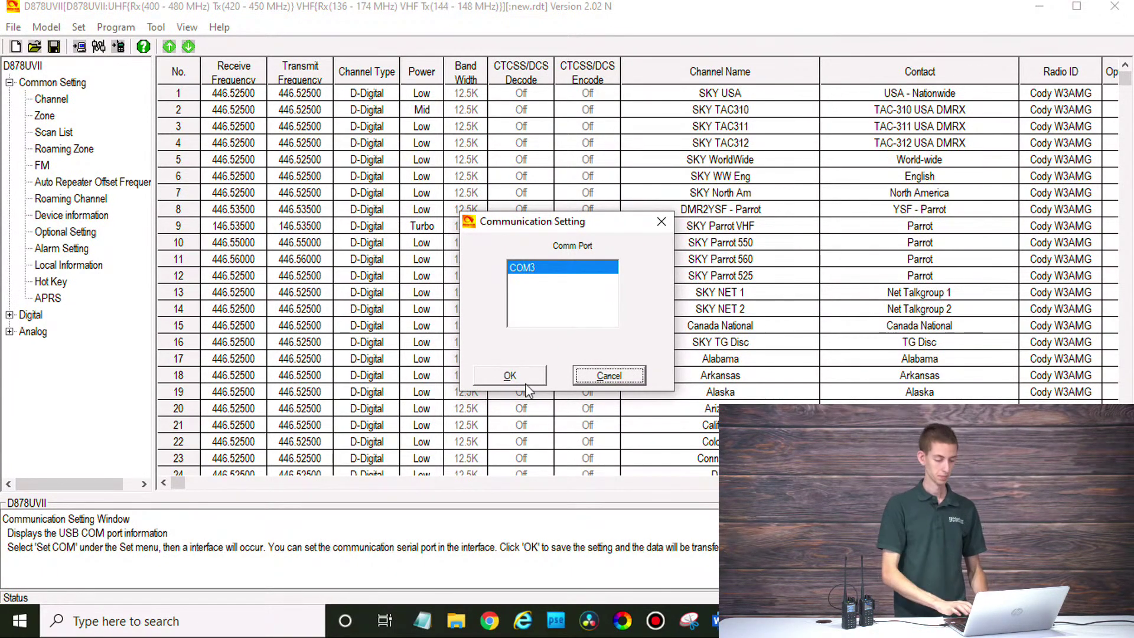
pyautogui.click(510, 377)
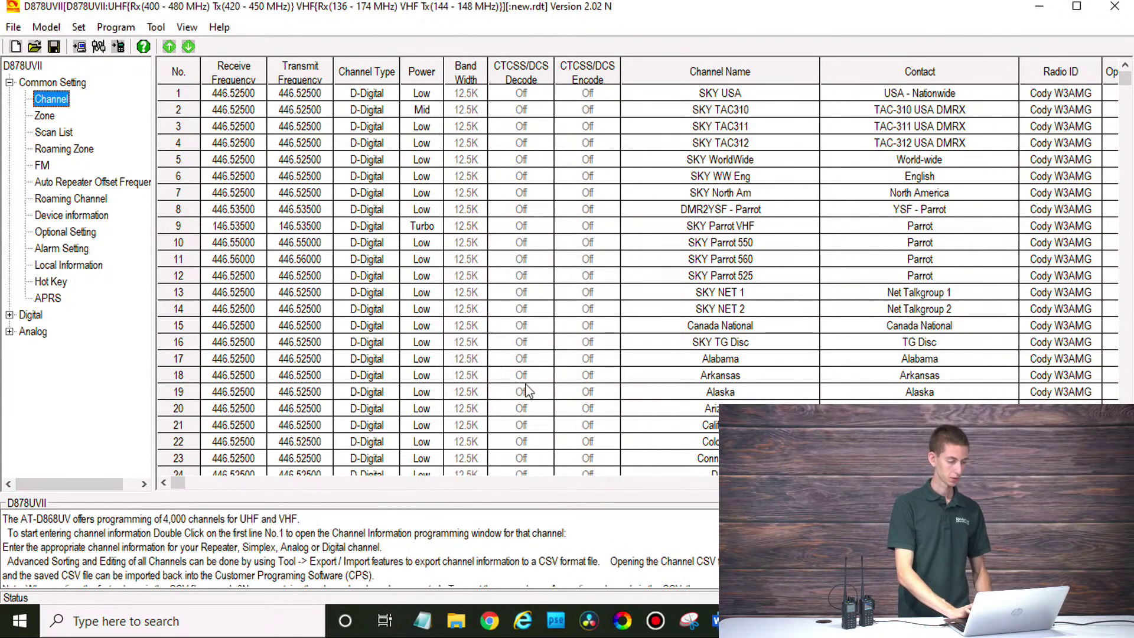
pyautogui.click(119, 51)
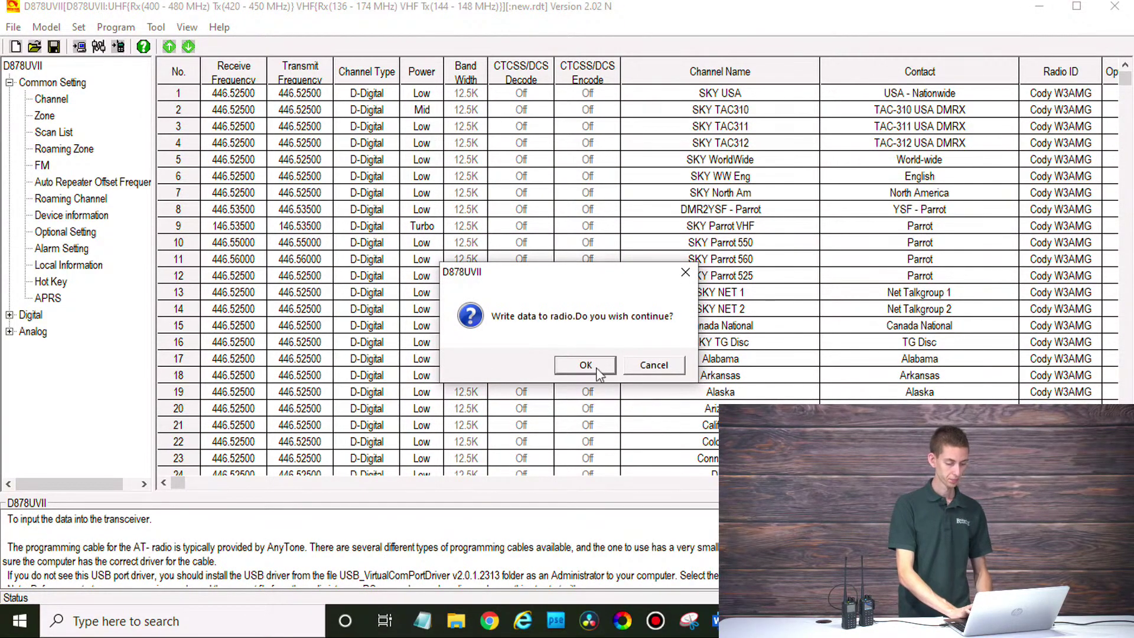
pyautogui.click(597, 369)
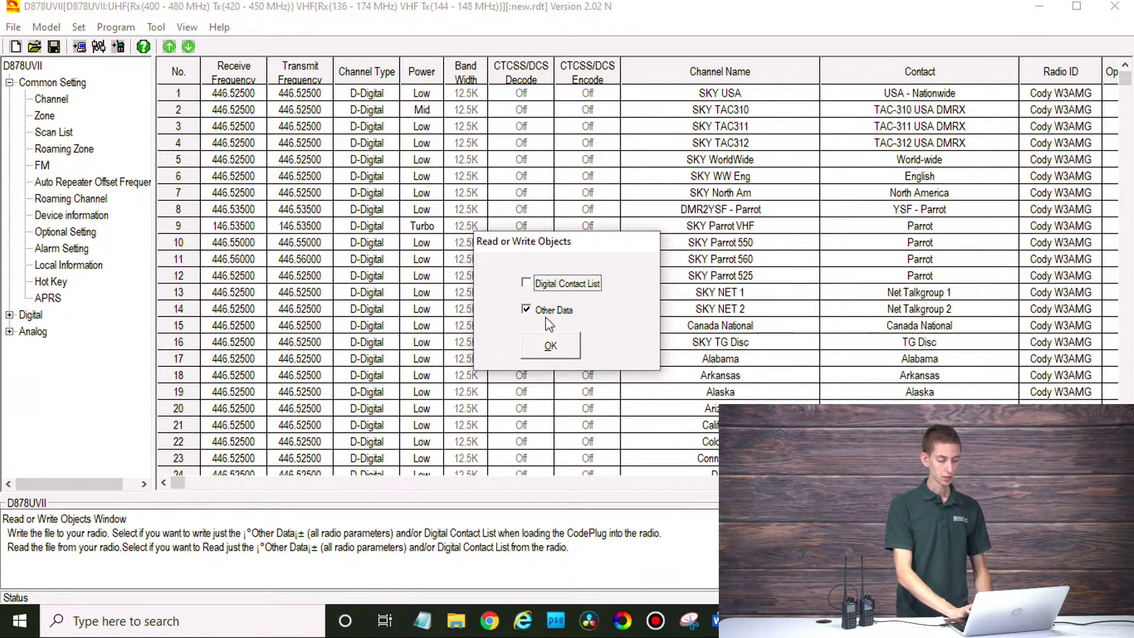
pyautogui.click(572, 353)
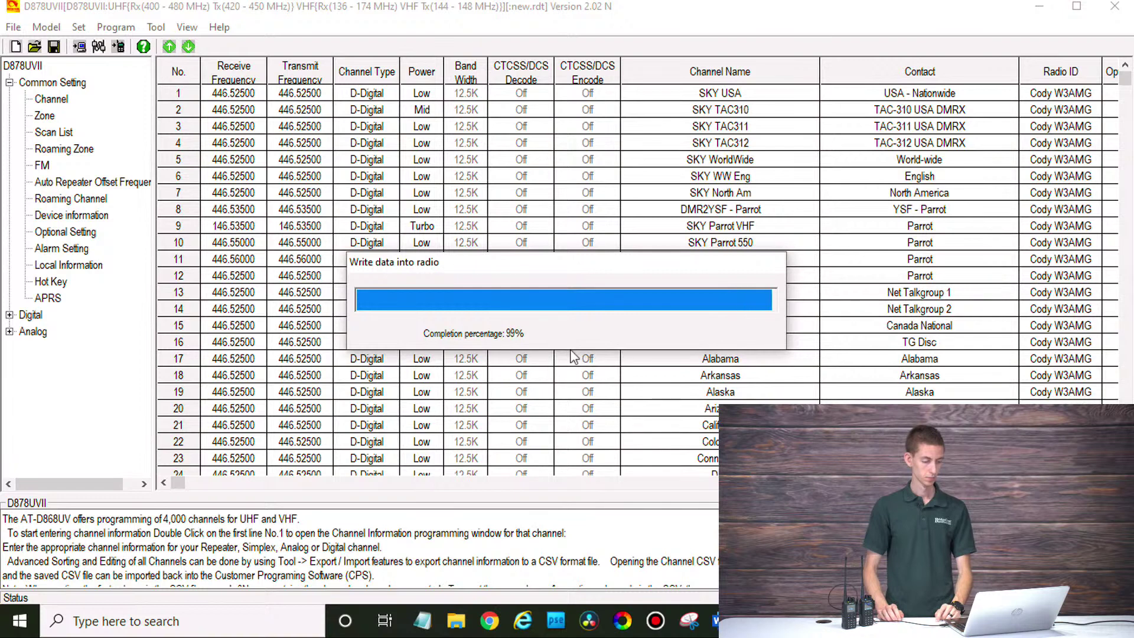
pyautogui.click(572, 356)
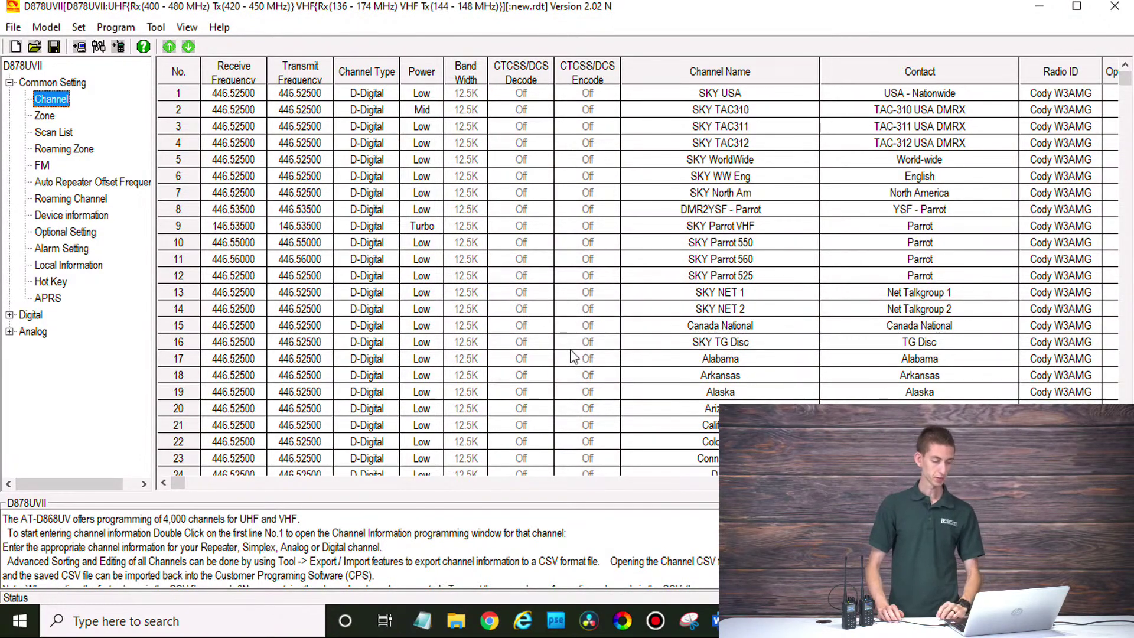